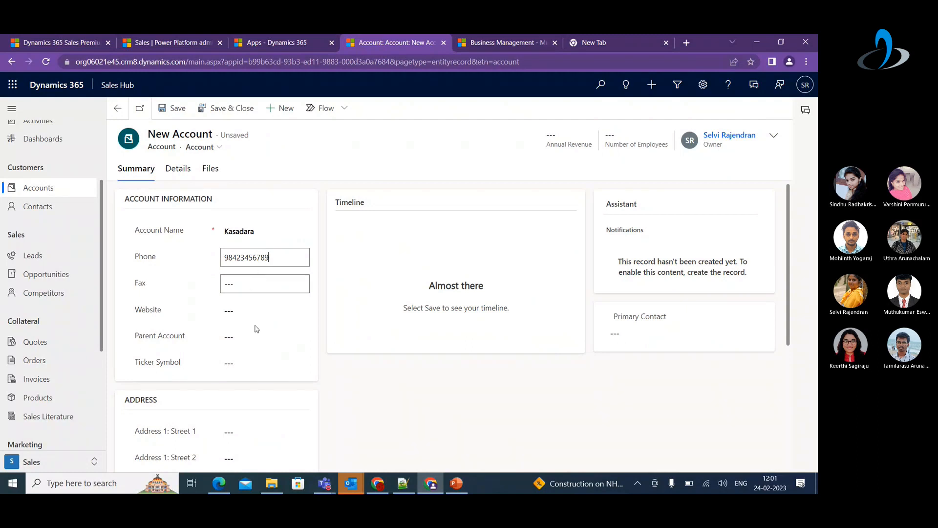
# Set the new account's address city to Coimbatore and its state to Tamil Nadu
pyautogui.scroll(-3, 232, 368)
pyautogui.click(232, 353)
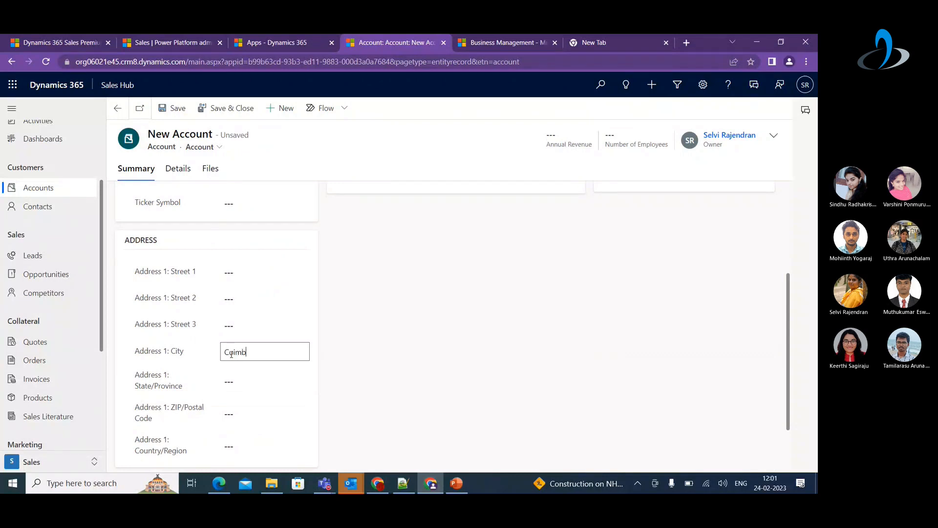
pyautogui.click(231, 383)
pyautogui.write('Tamil Na')
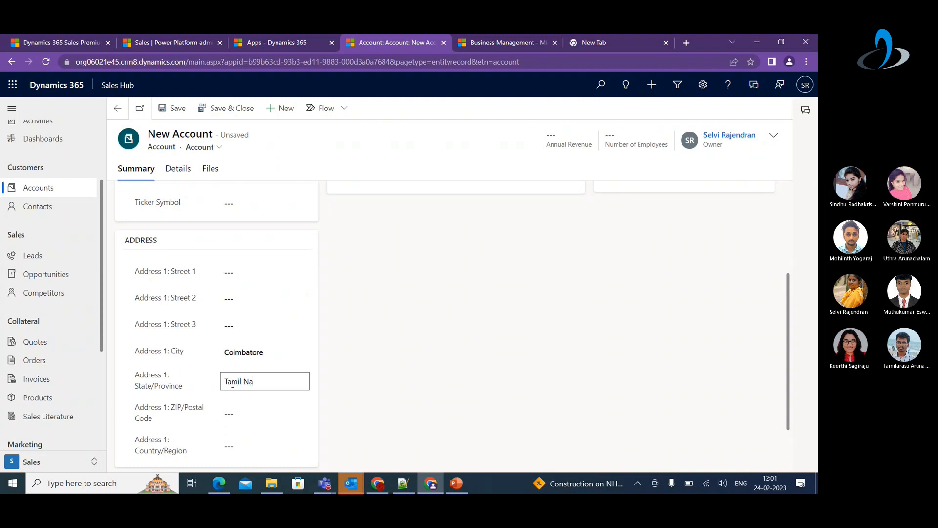
pyautogui.write('du')
pyautogui.scroll(4, 350, 410)
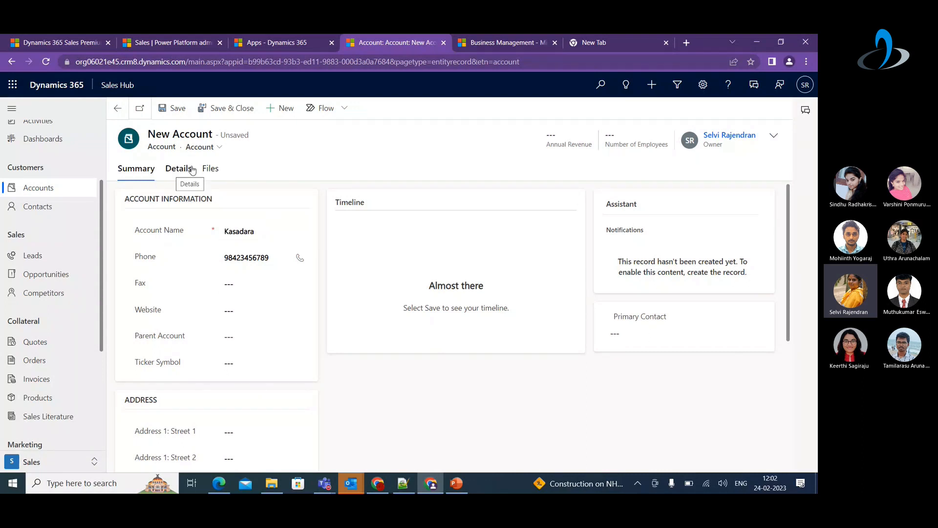
# Set the account's address country to India and save the Kasadara account
pyautogui.click(242, 333)
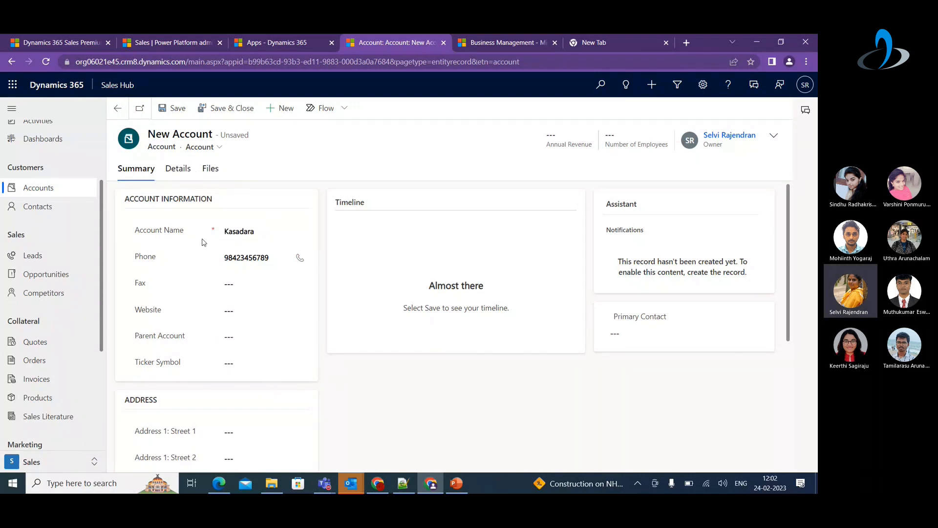
pyautogui.scroll(-5, 259, 439)
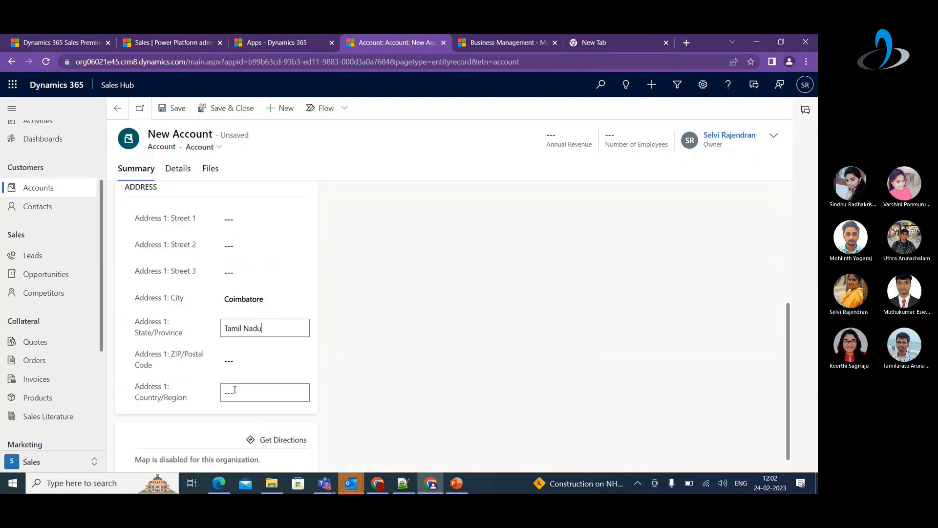
pyautogui.click(237, 390)
pyautogui.click(589, 381)
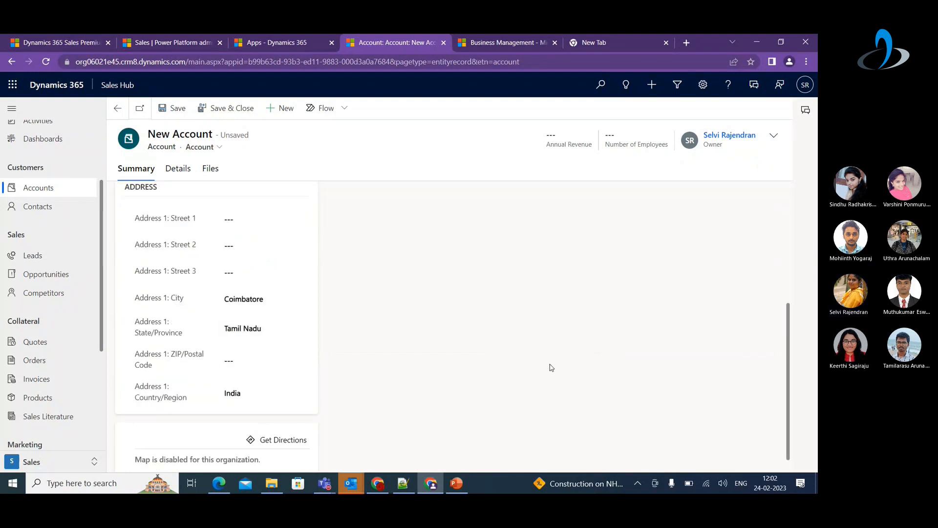
pyautogui.scroll(3, 548, 366)
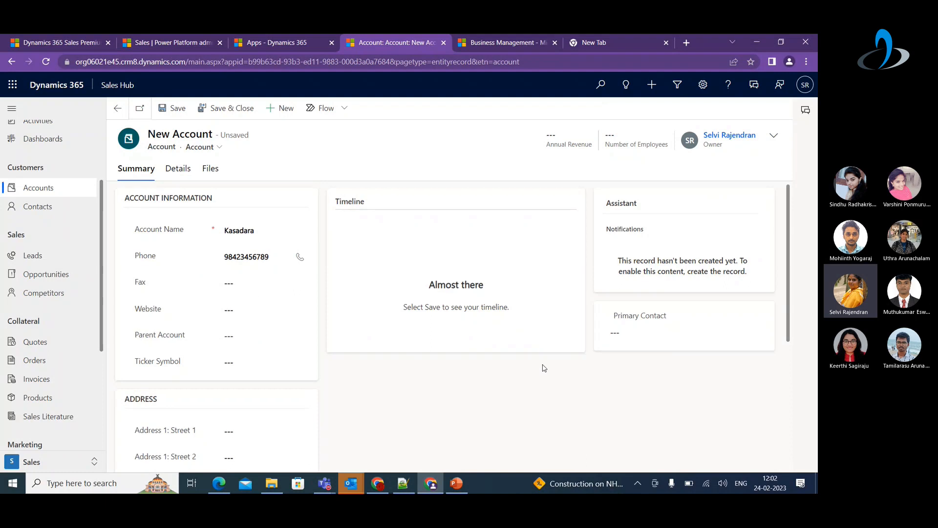
pyautogui.click(176, 108)
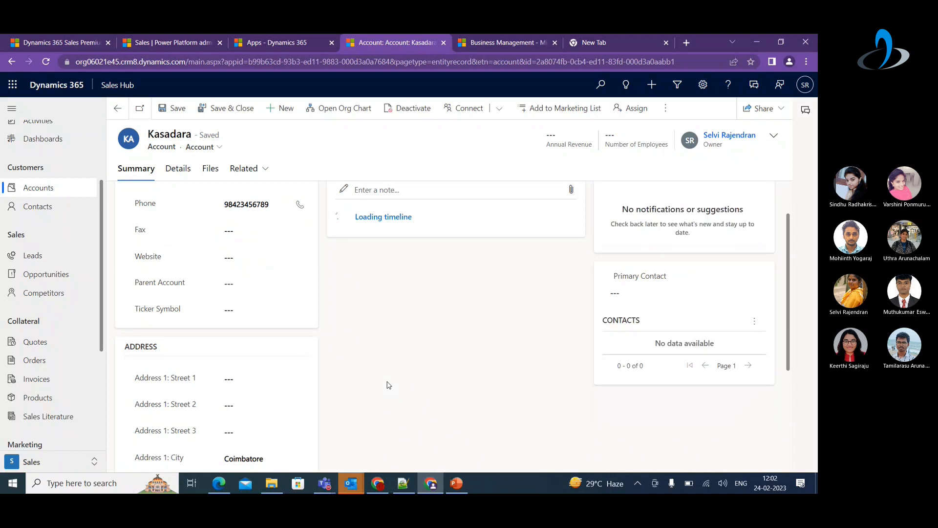
pyautogui.scroll(1, 393, 370)
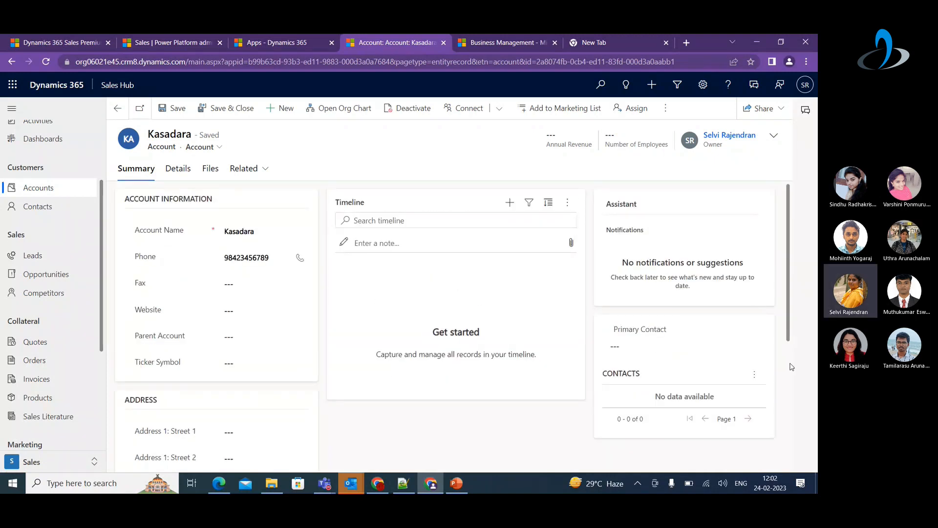
pyautogui.click(625, 343)
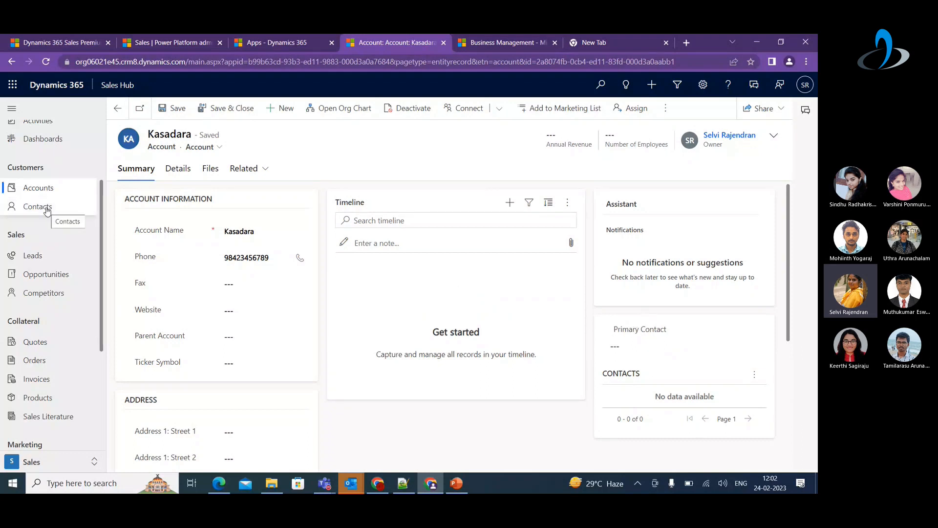
# Start a new contact, filling in the person's first name and last name and the job title Director
pyautogui.click(44, 210)
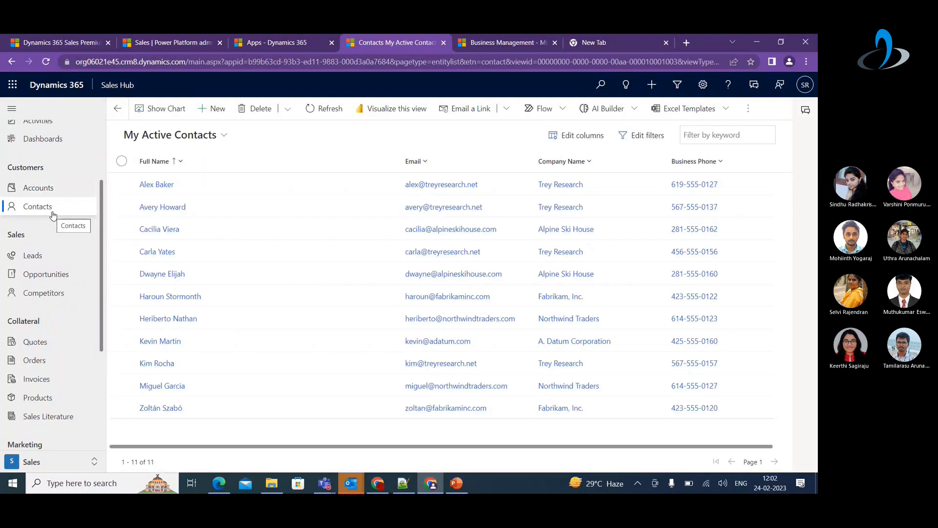
pyautogui.click(215, 109)
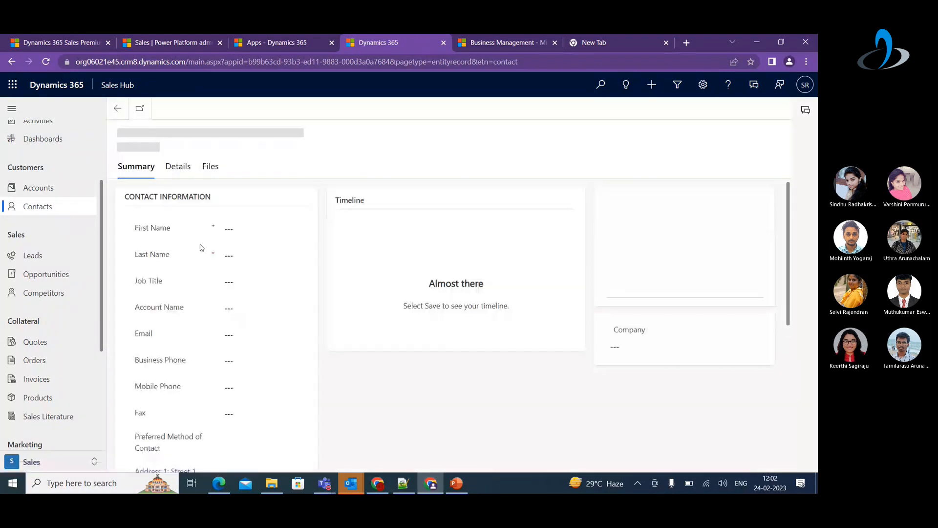
pyautogui.click(236, 231)
pyautogui.write('Mu')
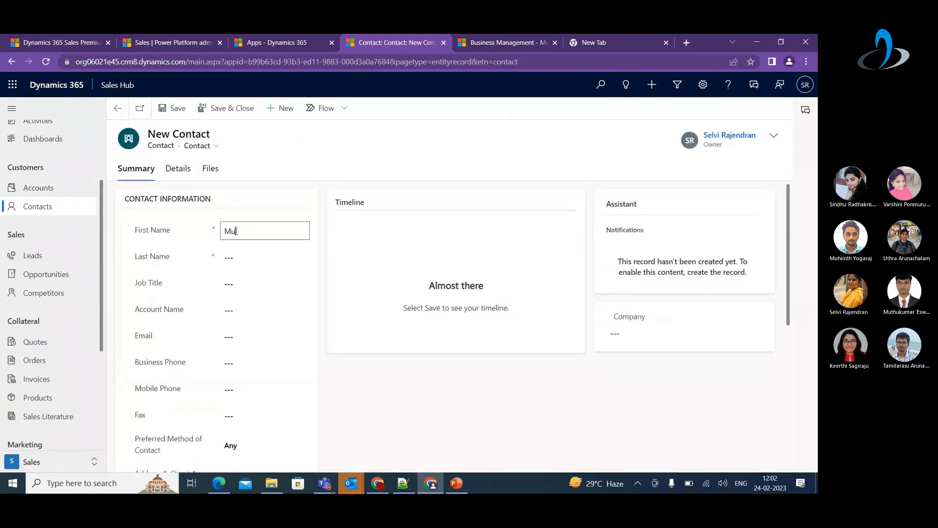
pyautogui.write('thu')
pyautogui.click(245, 258)
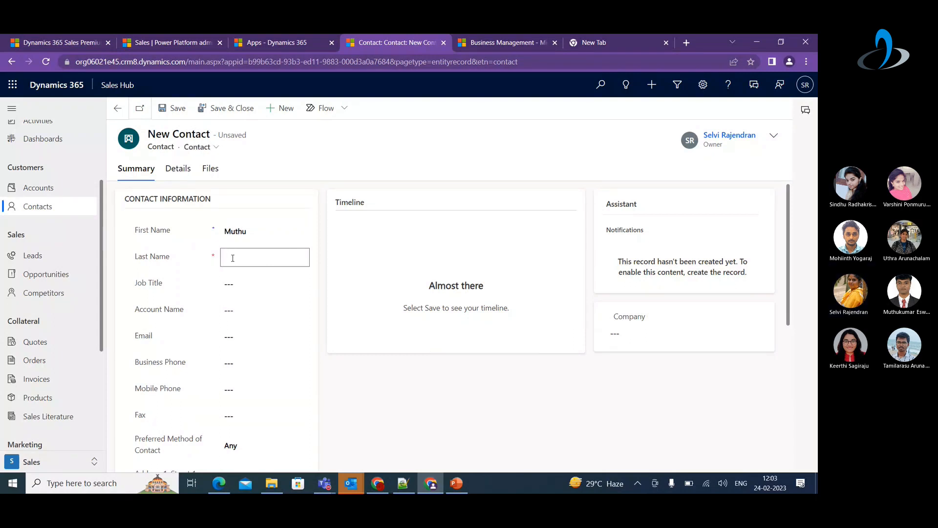
pyautogui.click(241, 284)
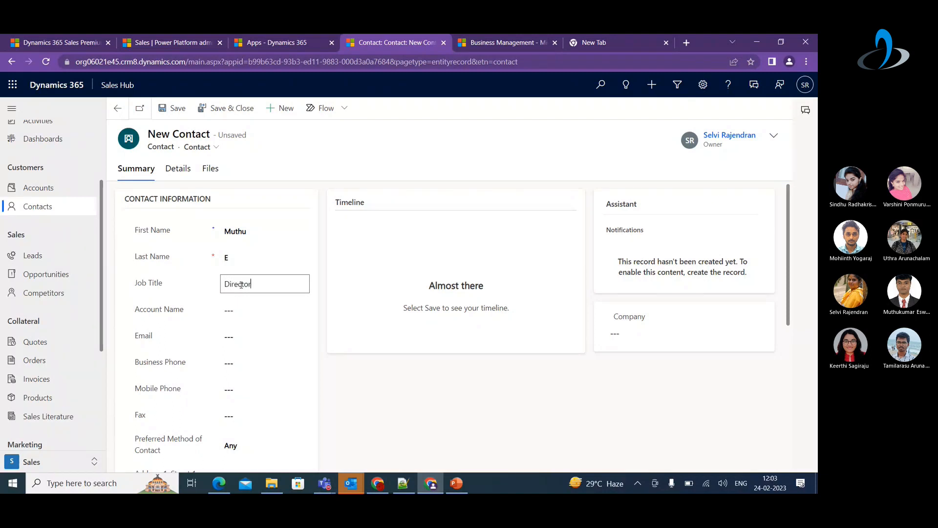
# Link the new contact to the company Kasadara and save the contact
pyautogui.scroll(-5, 255, 383)
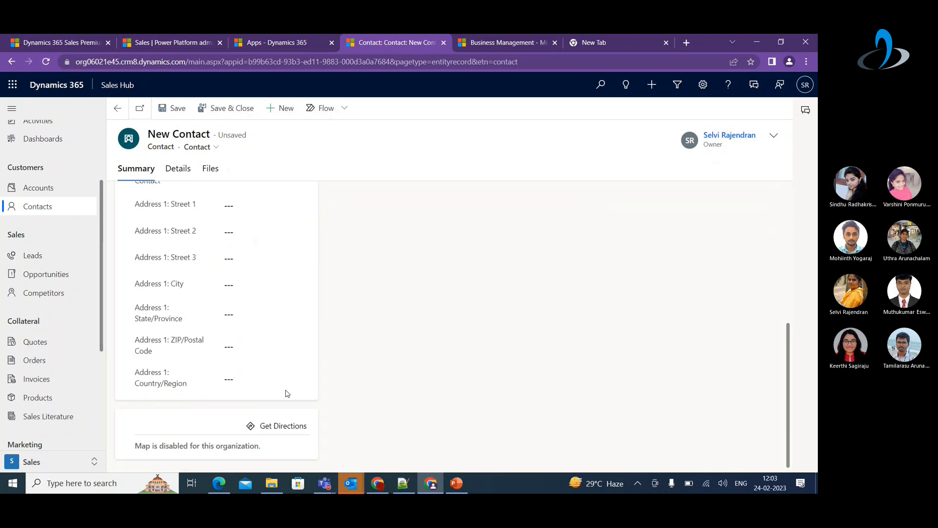
pyautogui.scroll(5, 286, 393)
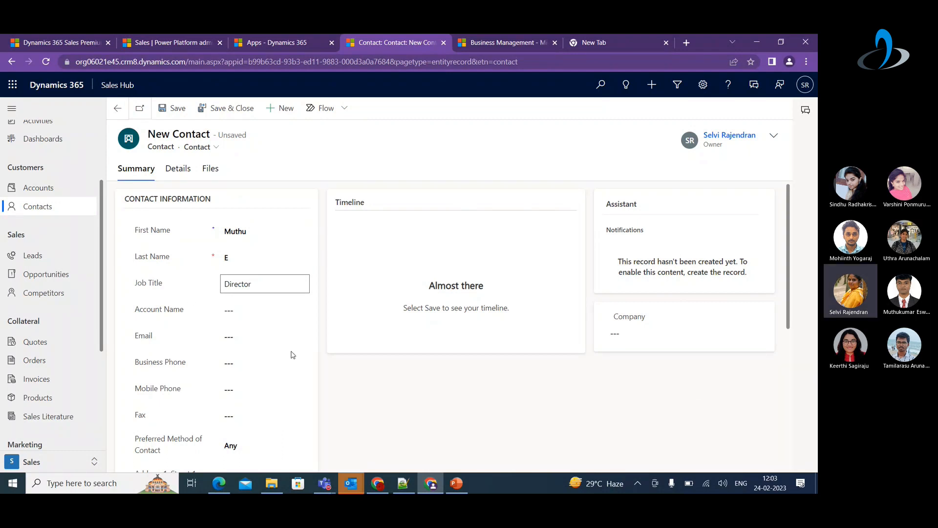
pyautogui.click(643, 339)
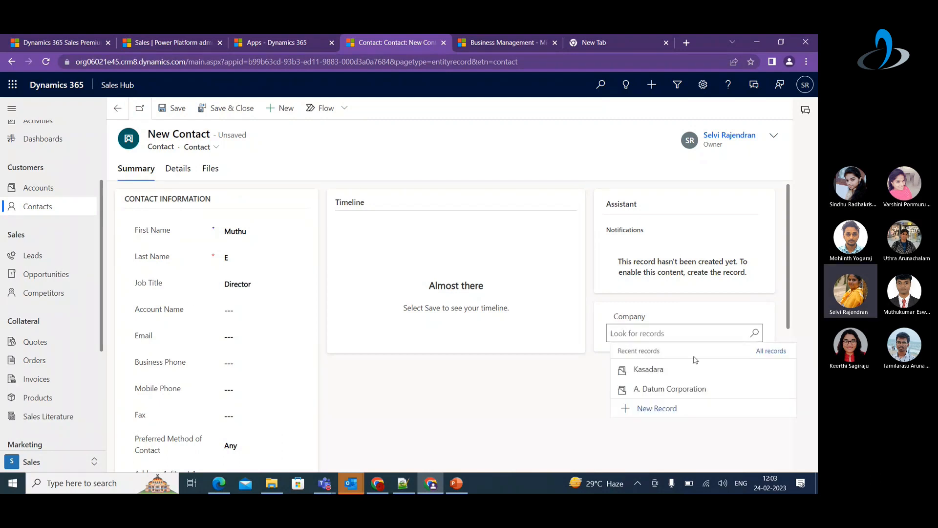
pyautogui.click(646, 372)
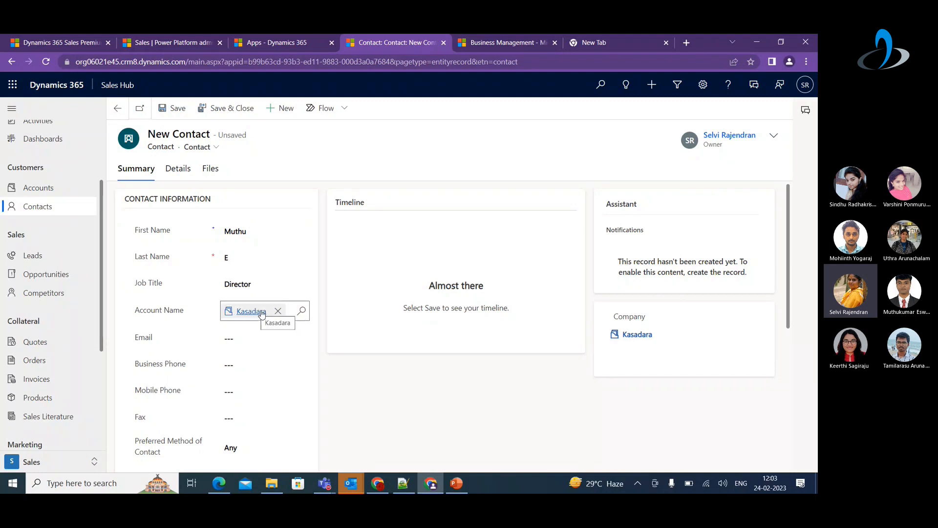
pyautogui.click(176, 114)
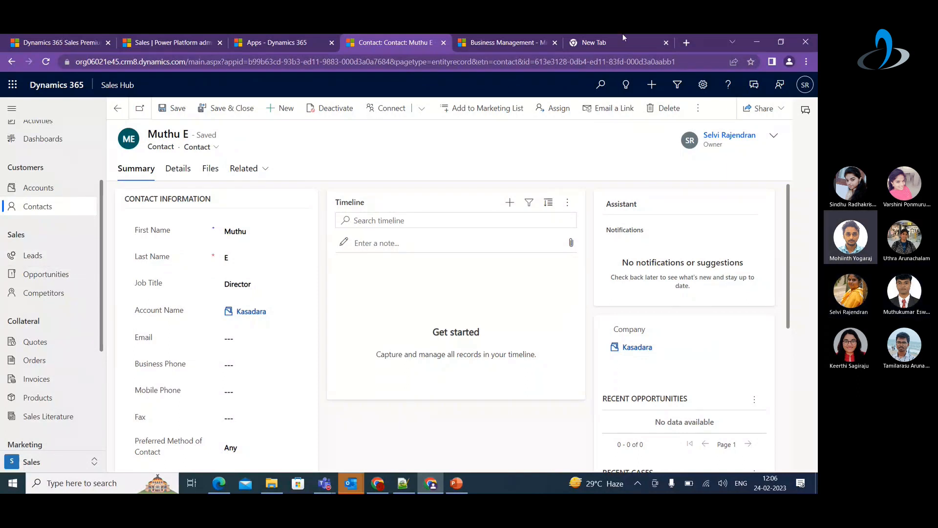
# Open the Kasadara account, assign the newly created contact as its primary contact, and save the record
pyautogui.click(34, 191)
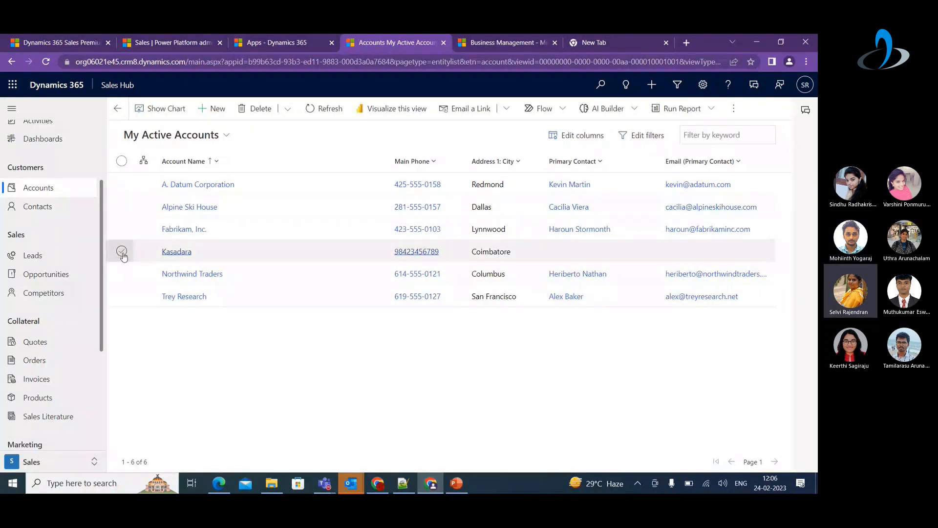
pyautogui.doubleClick(138, 254)
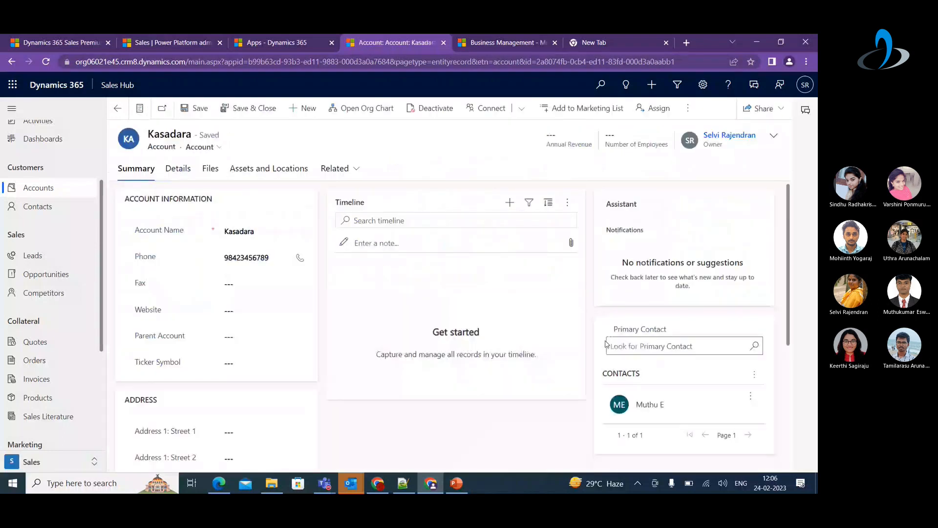
pyautogui.click(605, 344)
pyautogui.click(635, 383)
pyautogui.click(526, 432)
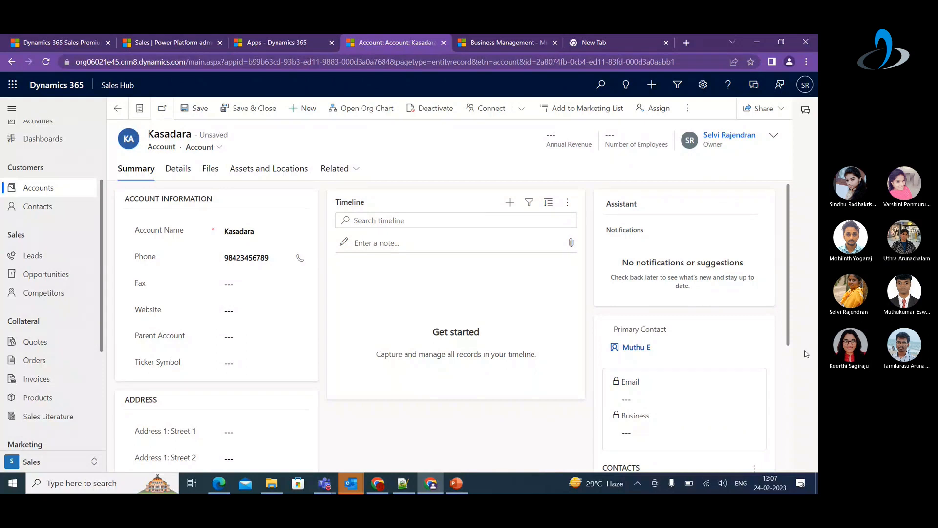
pyautogui.hotkey('ctrl', 's')
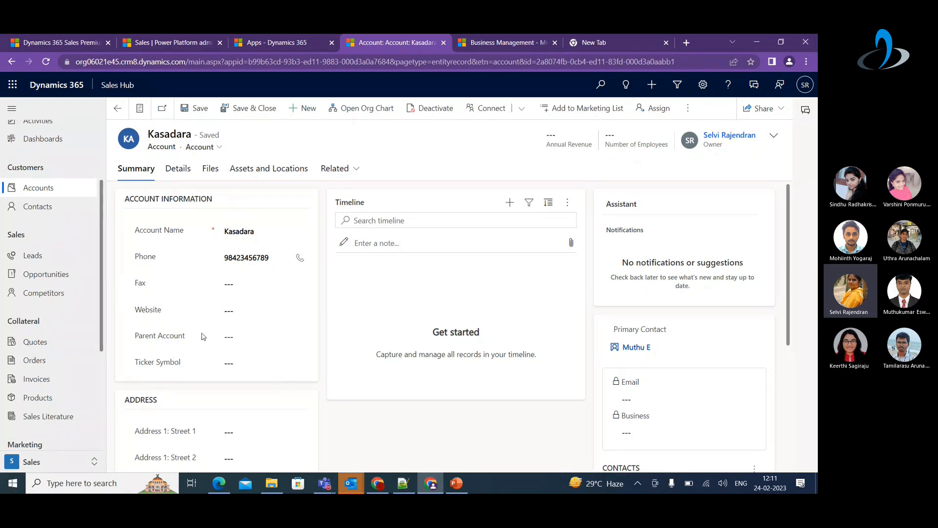
# Look at the records offered for Kasadara's Parent Account
pyautogui.click(236, 337)
pyautogui.click(236, 337)
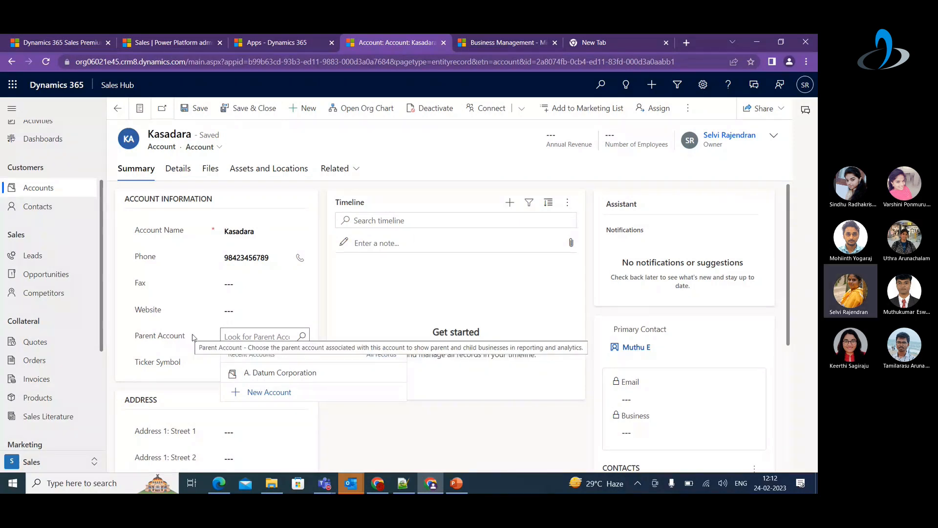
# View the activity types that can be added to Kasadara's timeline and open the list of all activities
pyautogui.click(512, 203)
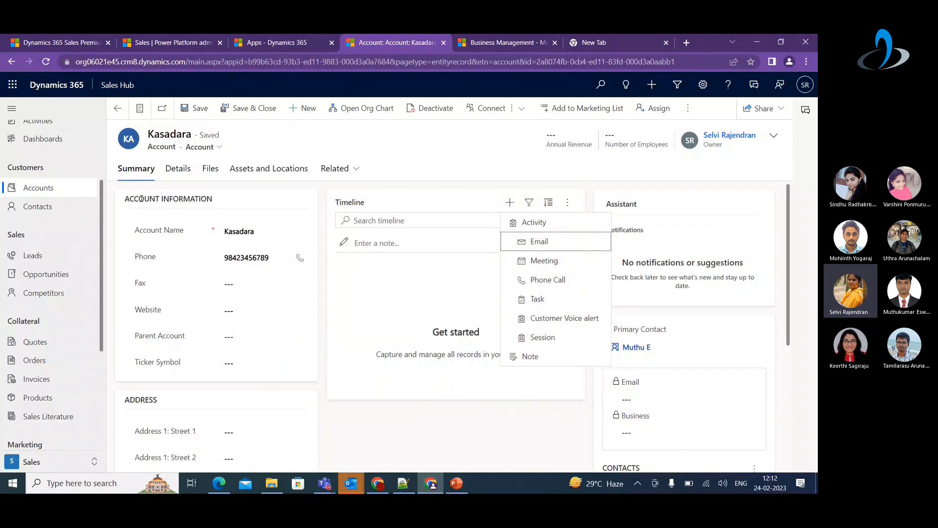
pyautogui.scroll(2, 40, 239)
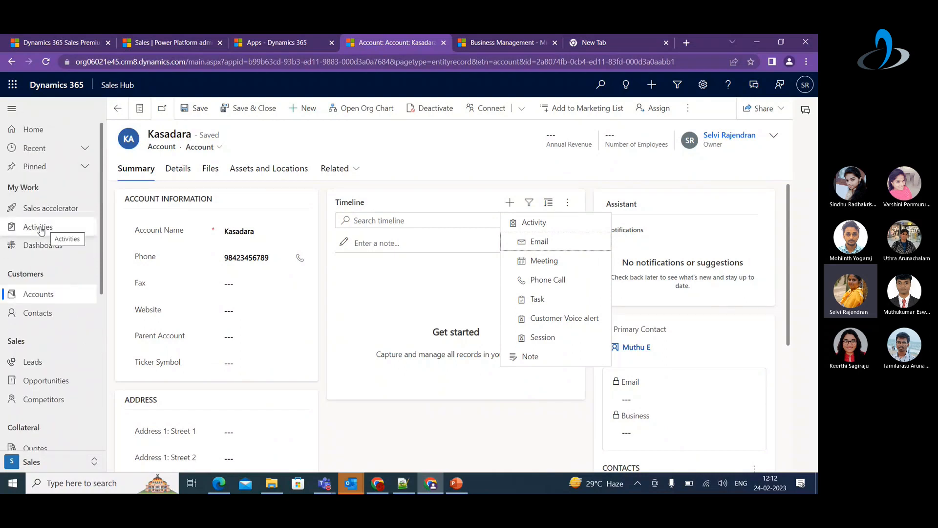
pyautogui.click(38, 231)
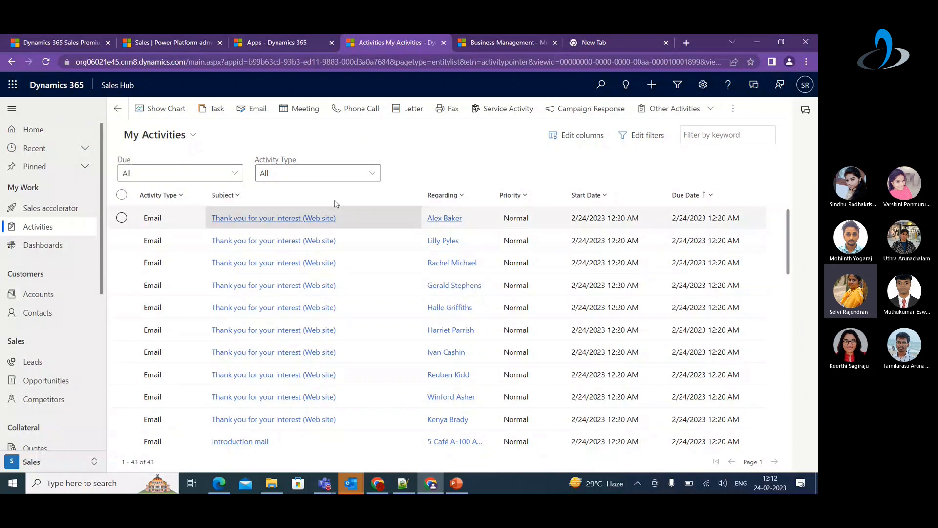
# Open the A. Datum Corporation account and view the record types that can be added to its timeline
pyautogui.click(39, 299)
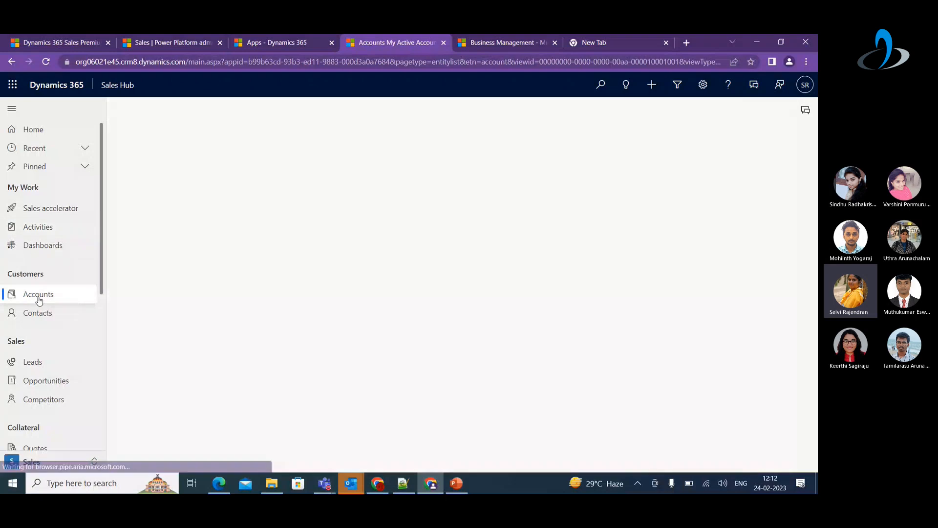
pyautogui.doubleClick(120, 184)
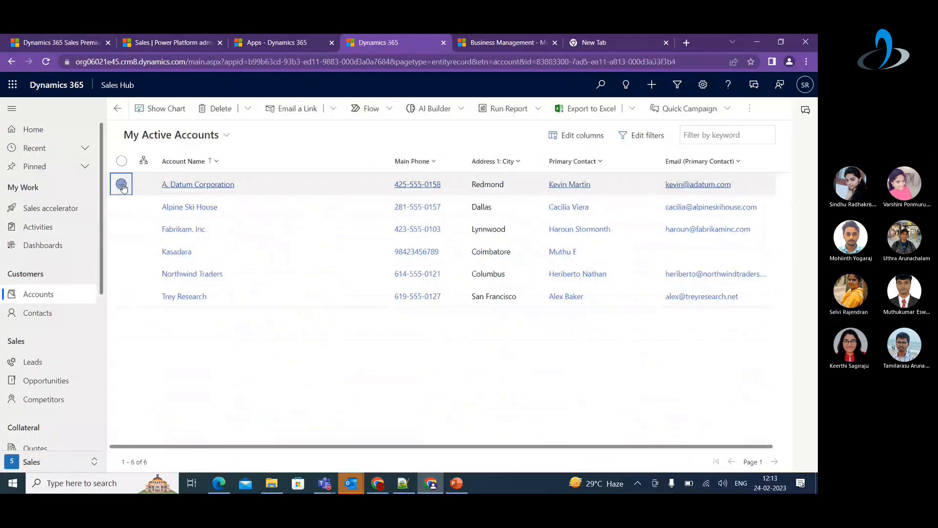
pyautogui.click(510, 201)
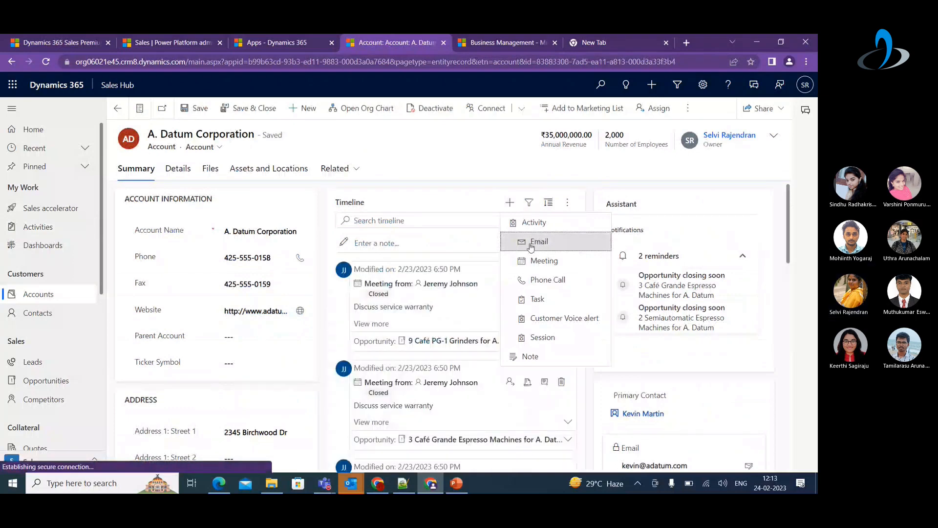
# Examine the meetings in A. Datum Corporation's timeline and expand the details of the first one
pyautogui.scroll(-2, 427, 297)
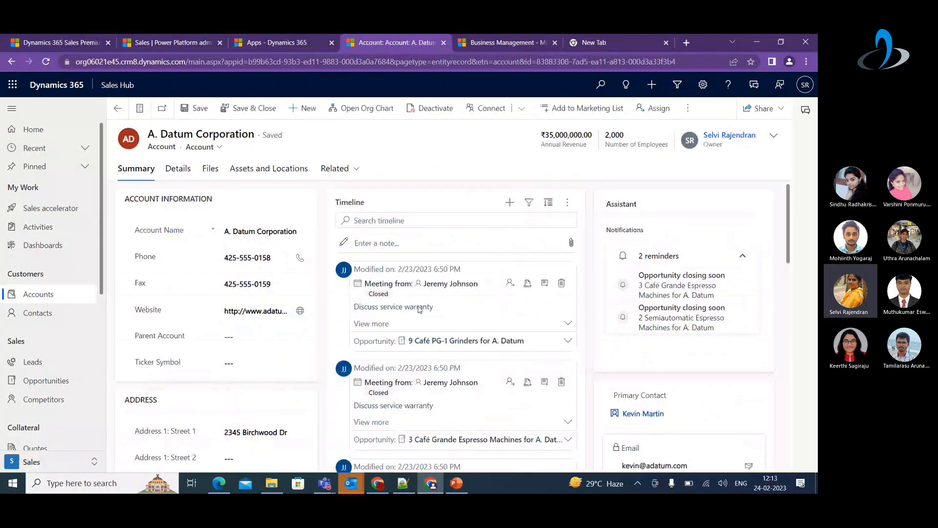
pyautogui.scroll(2, 428, 297)
pyautogui.scroll(-2, 391, 274)
pyautogui.scroll(2, 425, 283)
pyautogui.scroll(-2, 430, 280)
pyautogui.scroll(-5, 416, 257)
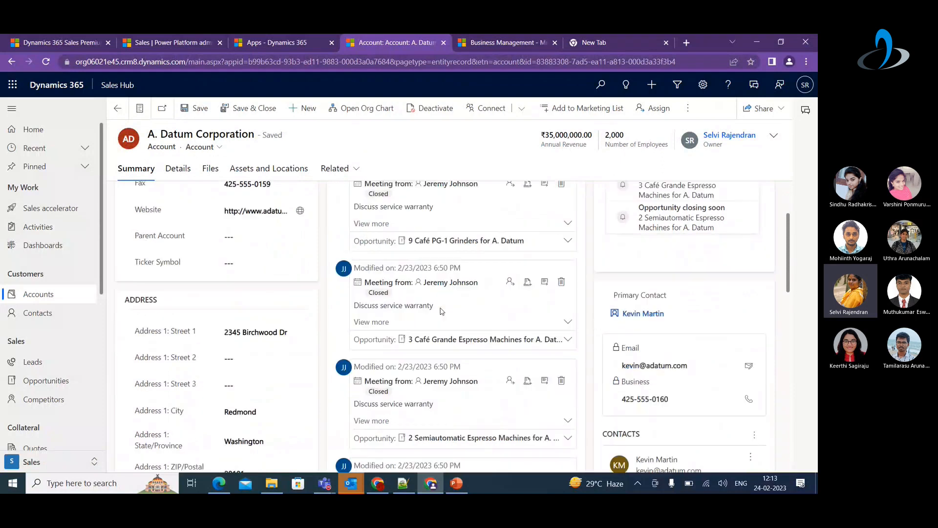
pyautogui.scroll(6, 443, 311)
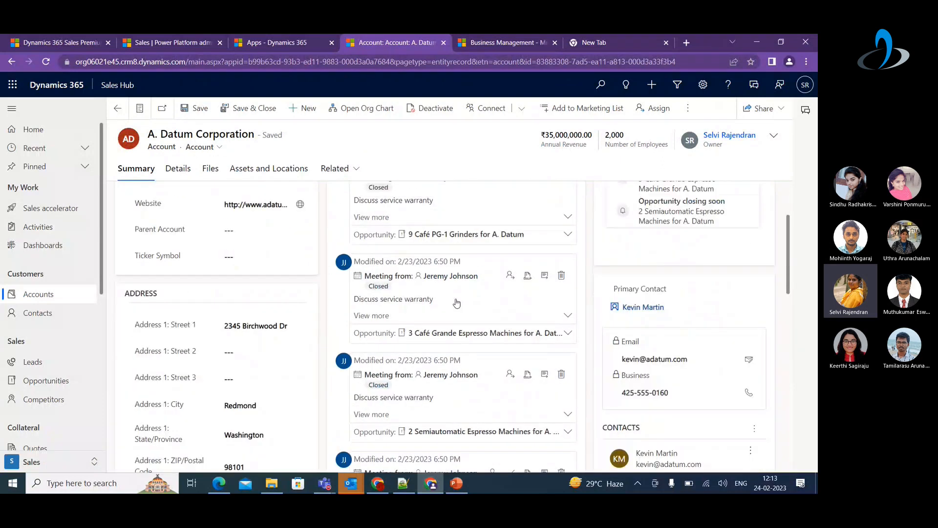
pyautogui.click(378, 323)
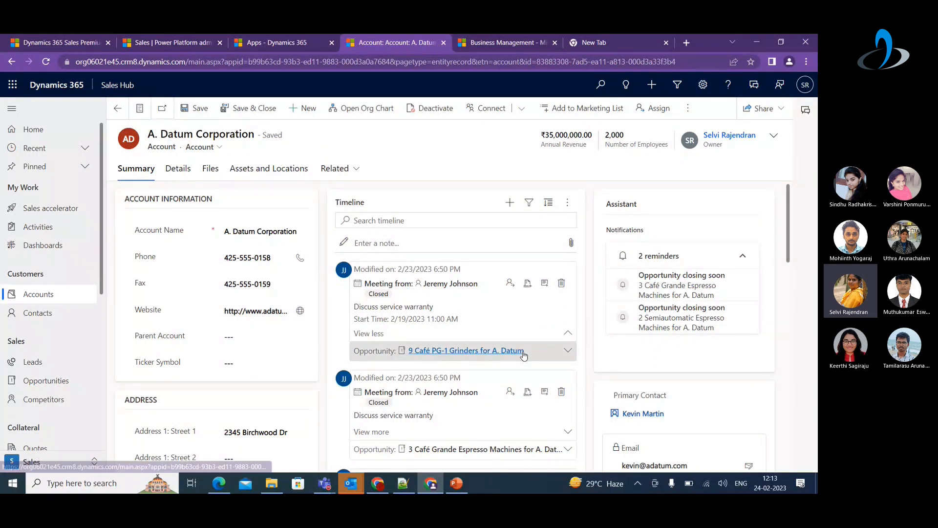
# Examine the remaining activities in A. Datum Corporation's timeline along with its primary contact, contacts list and assistant reminders
pyautogui.scroll(-3, 518, 354)
pyautogui.scroll(-10, 517, 352)
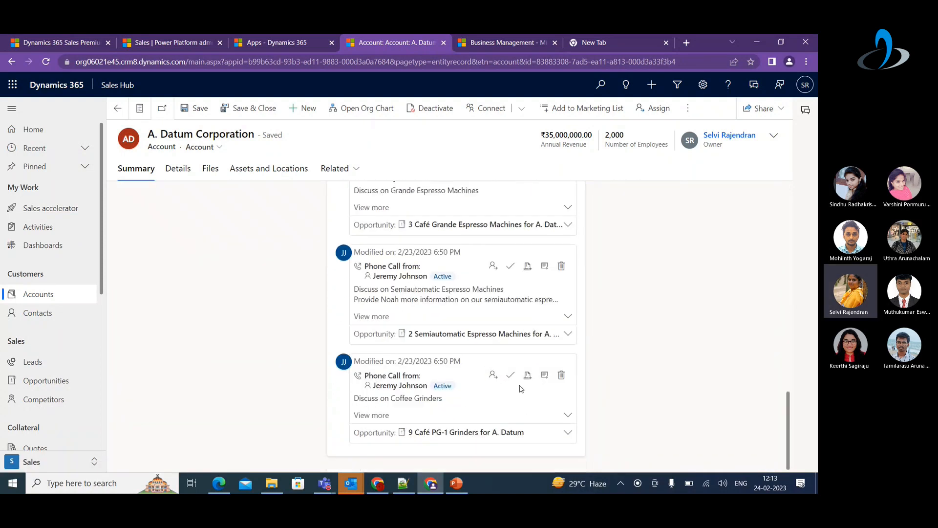
pyautogui.scroll(5, 650, 387)
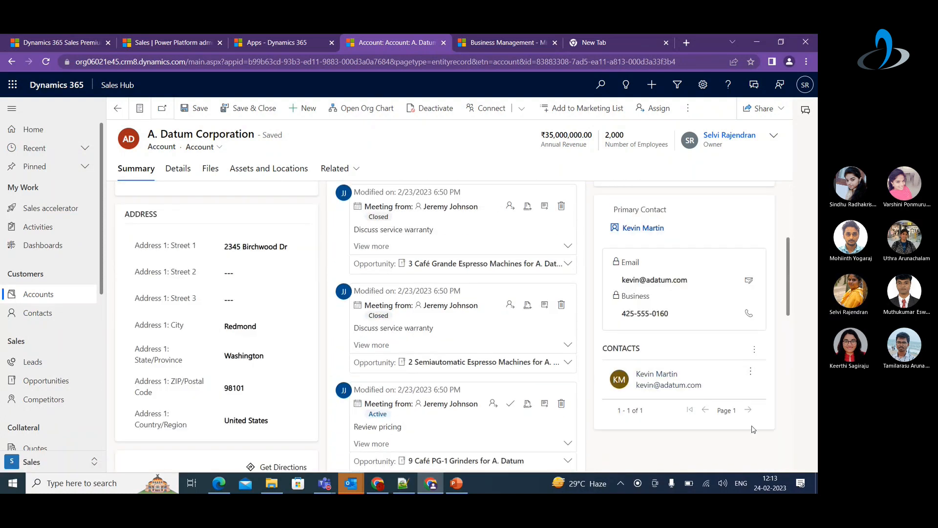
pyautogui.scroll(3, 753, 423)
pyautogui.scroll(1, 630, 353)
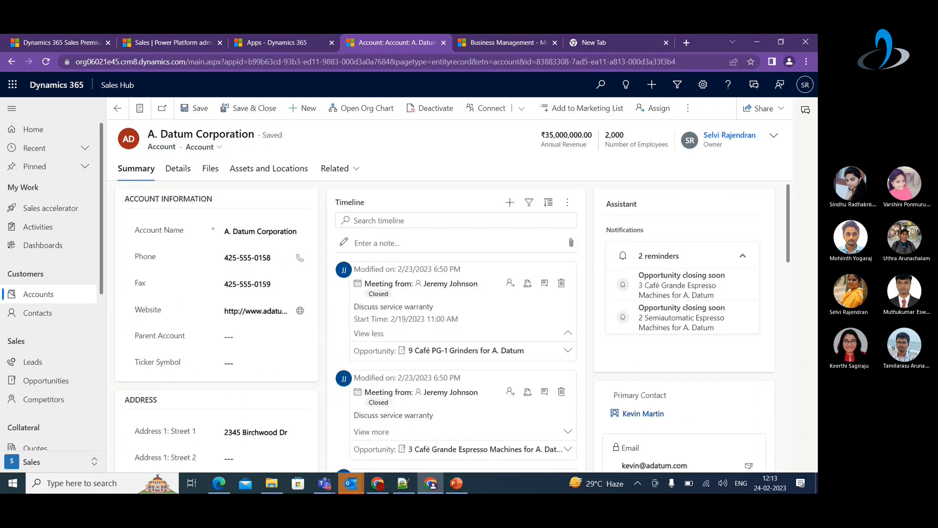
pyautogui.scroll(-3, 334, 346)
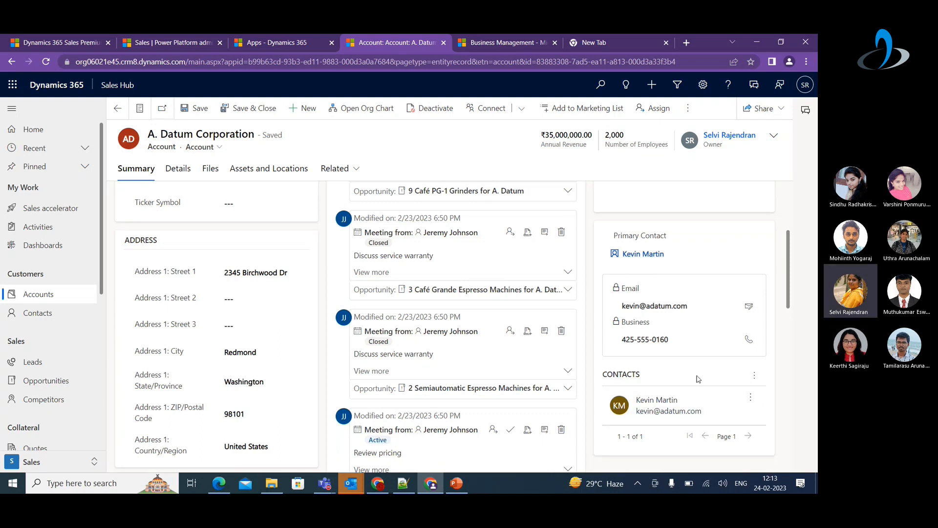
pyautogui.scroll(3, 750, 391)
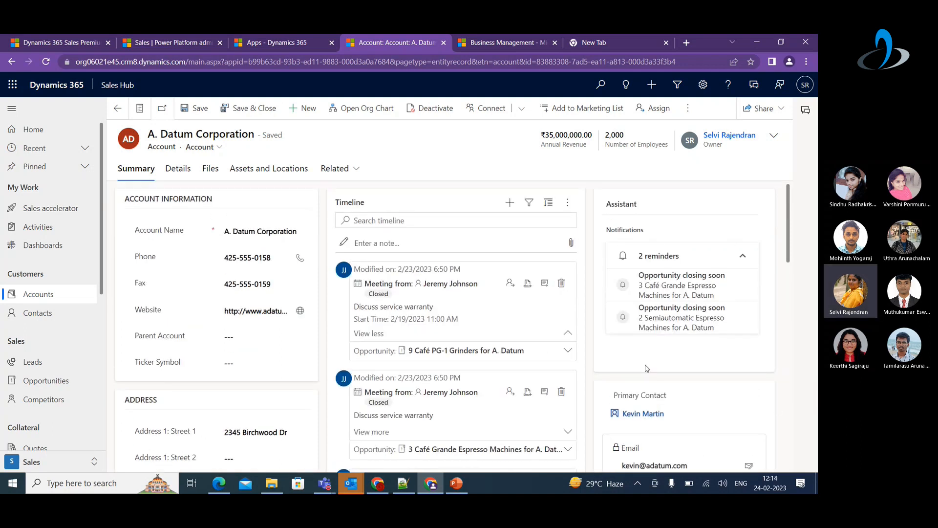
# In A. Datum Corporation's details, set the Phone contact preference to Do Not Allow and leave Email and Fax allowed
pyautogui.click(169, 172)
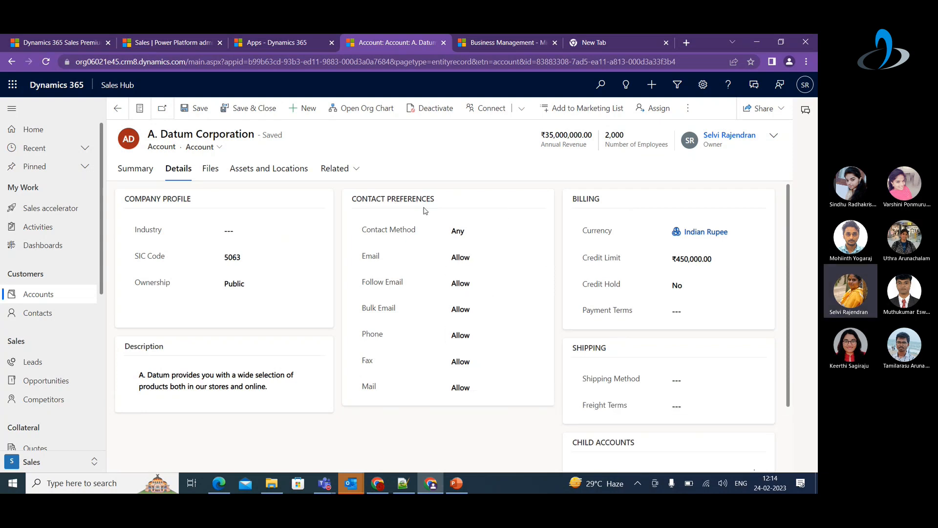
pyautogui.click(469, 259)
pyautogui.click(470, 258)
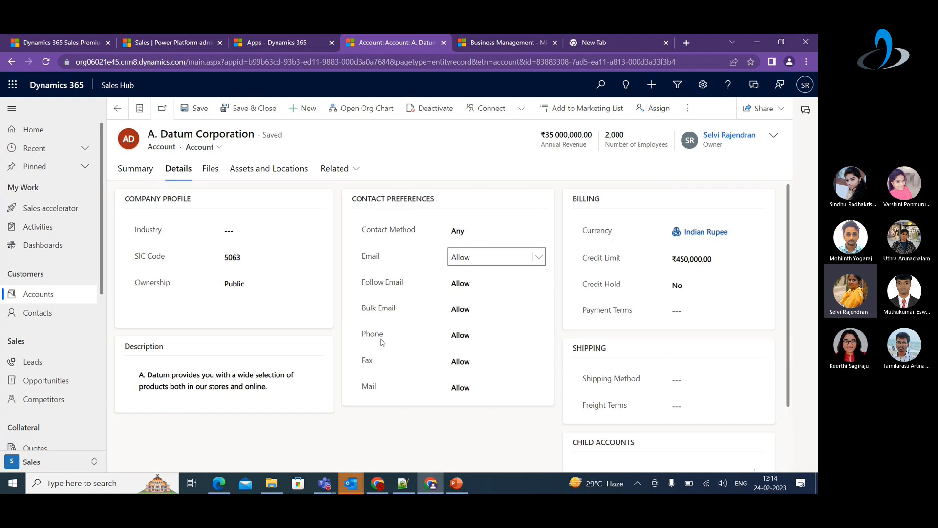
pyautogui.click(468, 335)
pyautogui.click(473, 360)
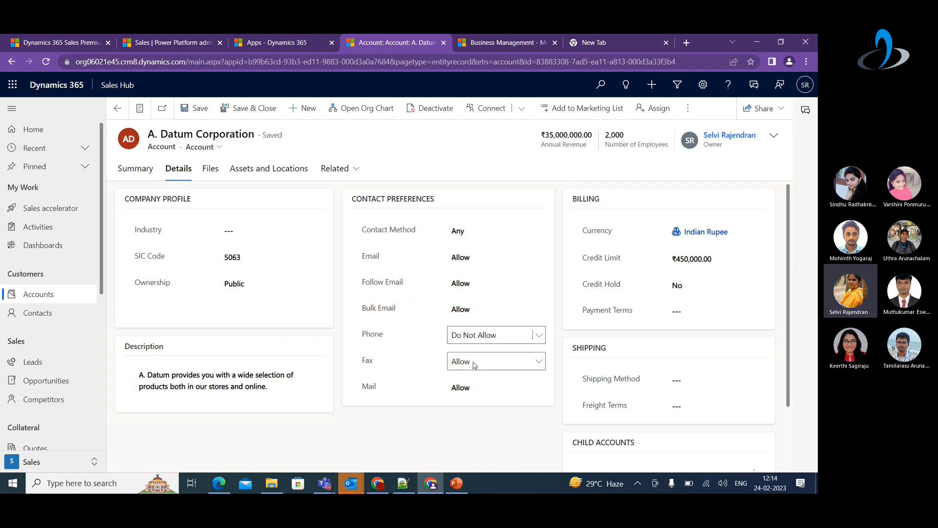
pyautogui.click(483, 416)
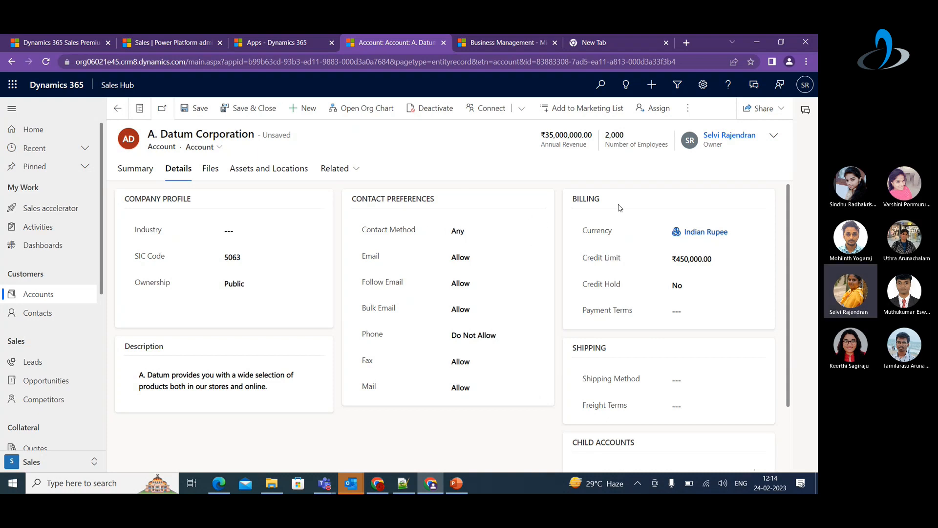
# Look at the choices offered for the account's Shipping Method and Freight Terms without selecting any
pyautogui.scroll(-1, 725, 287)
pyautogui.click(690, 325)
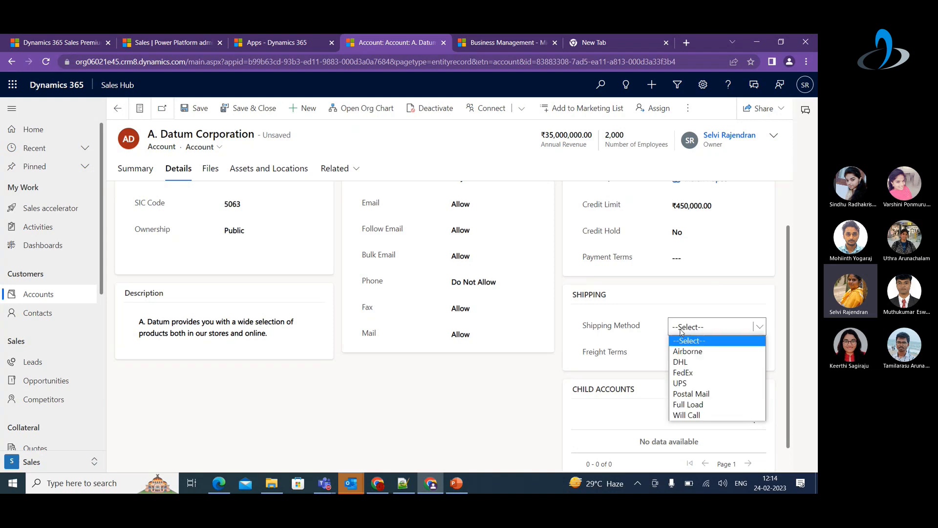
pyautogui.click(476, 408)
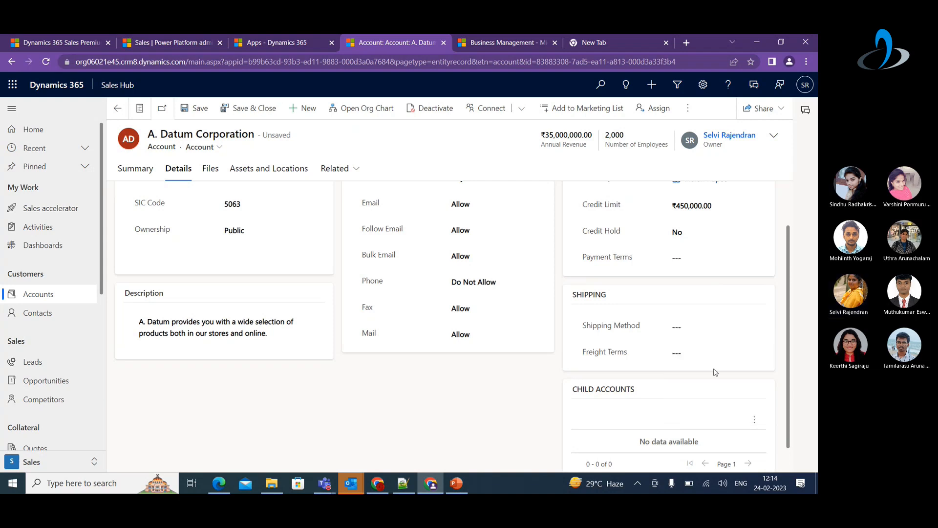
pyautogui.click(688, 353)
pyautogui.click(555, 398)
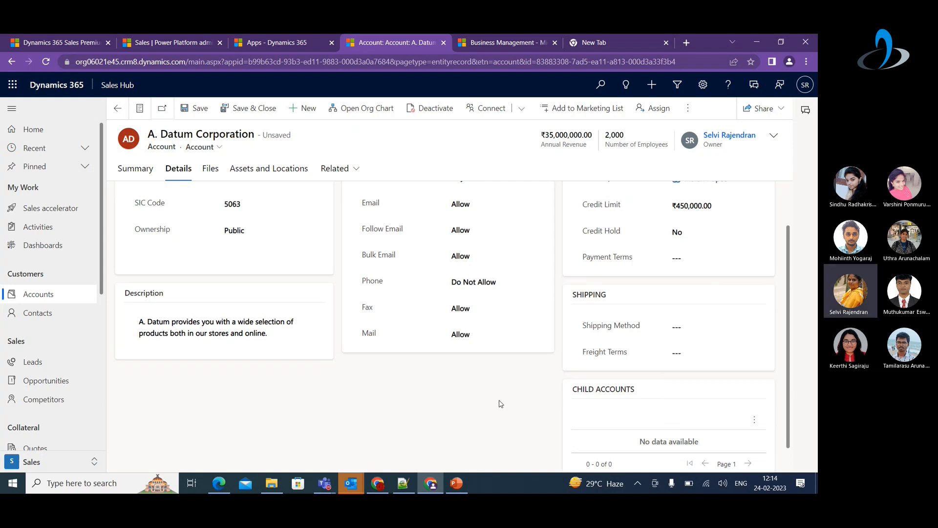
pyautogui.scroll(2, 628, 354)
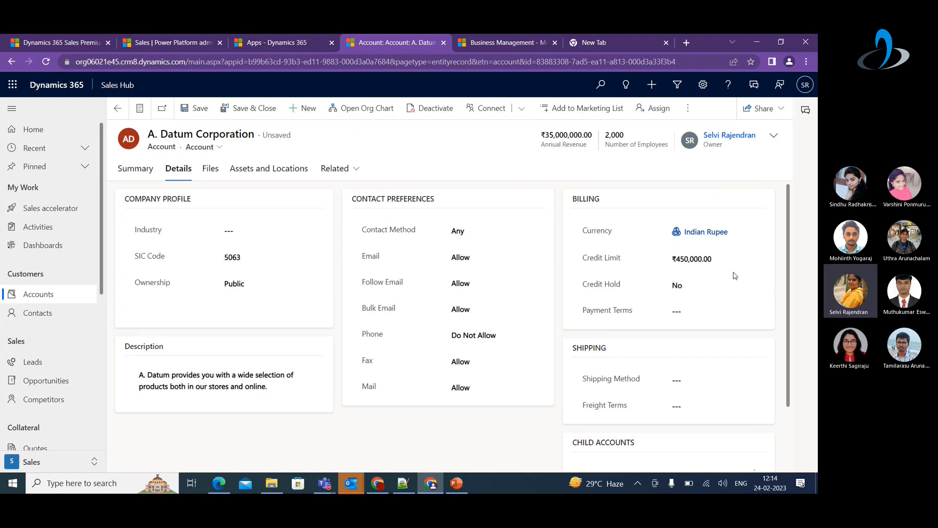
# View A. Datum Corporation's files and its assets and locations, and browse the record types related to the account
pyautogui.click(211, 171)
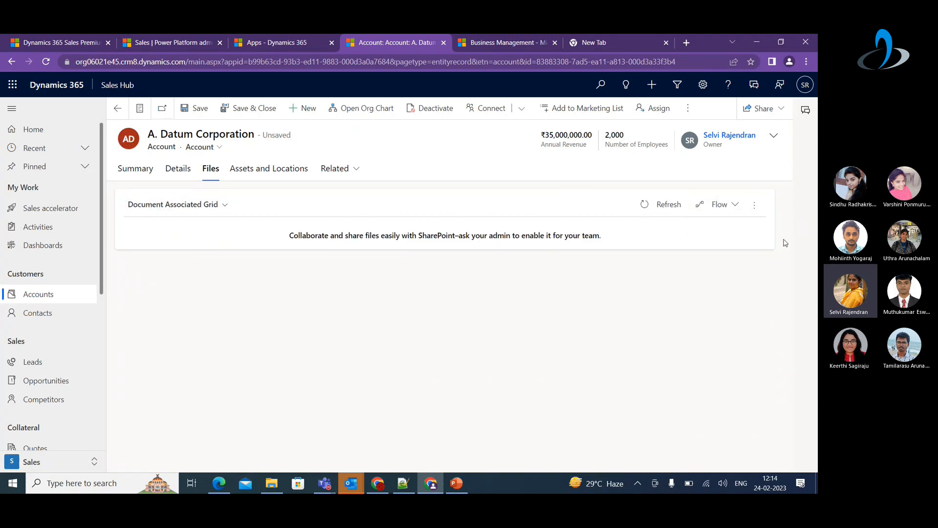
pyautogui.click(270, 174)
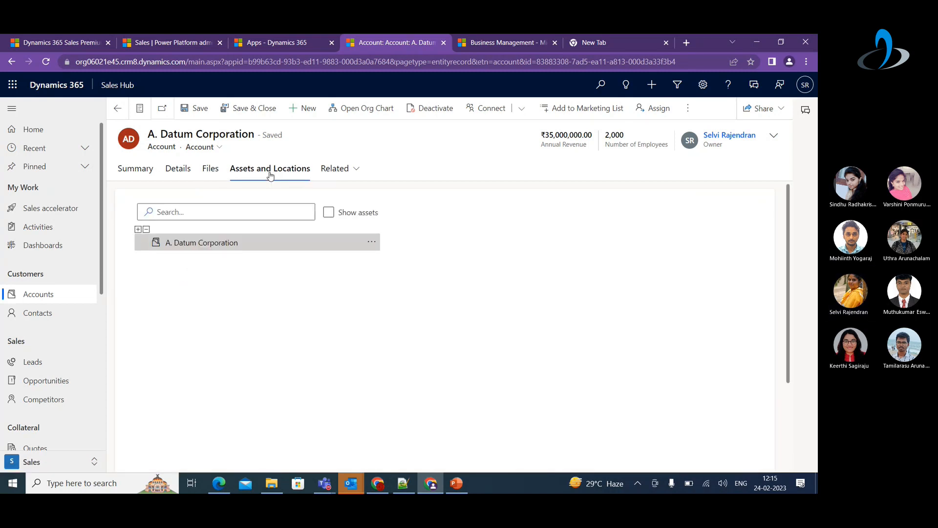
pyautogui.click(354, 171)
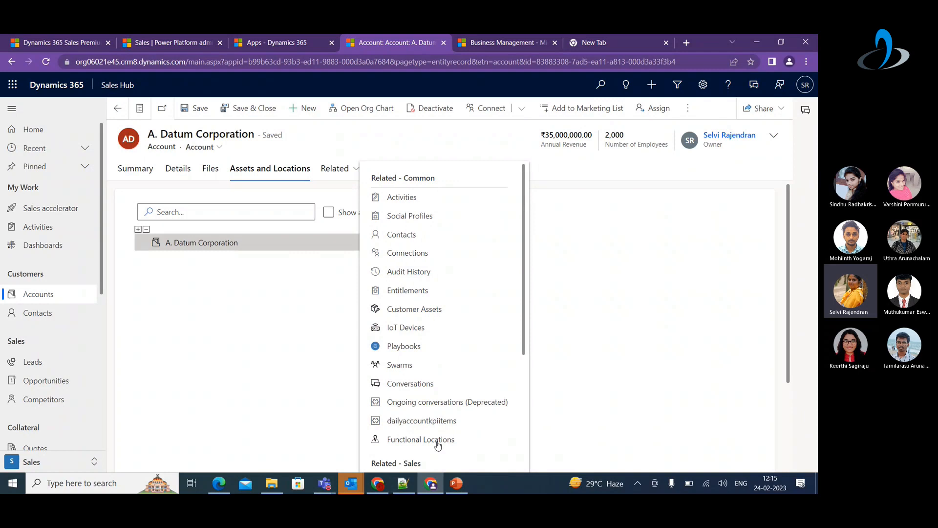
pyautogui.scroll(-3, 446, 441)
pyautogui.scroll(-1, 454, 441)
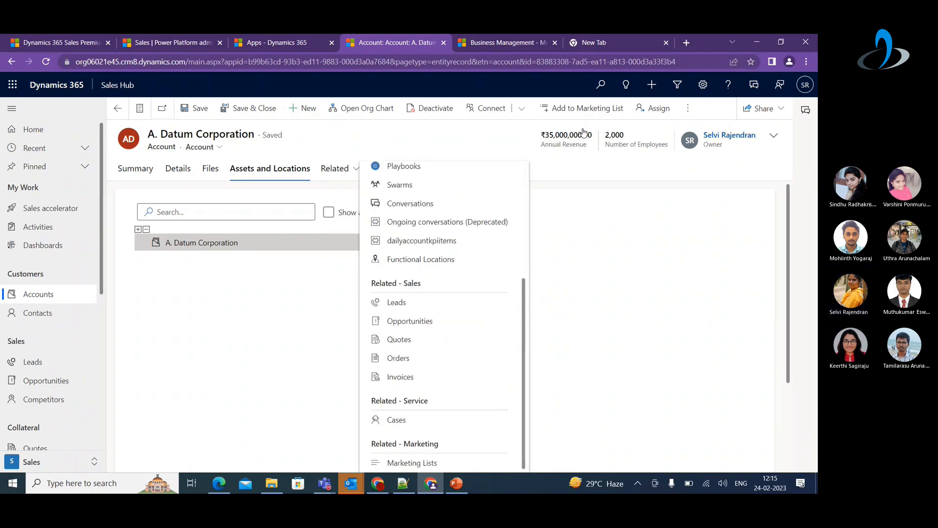
# View the My Active Contacts list and examine the charts and assistant reminders on the Sales Activity Social Dashboard
pyautogui.click(47, 315)
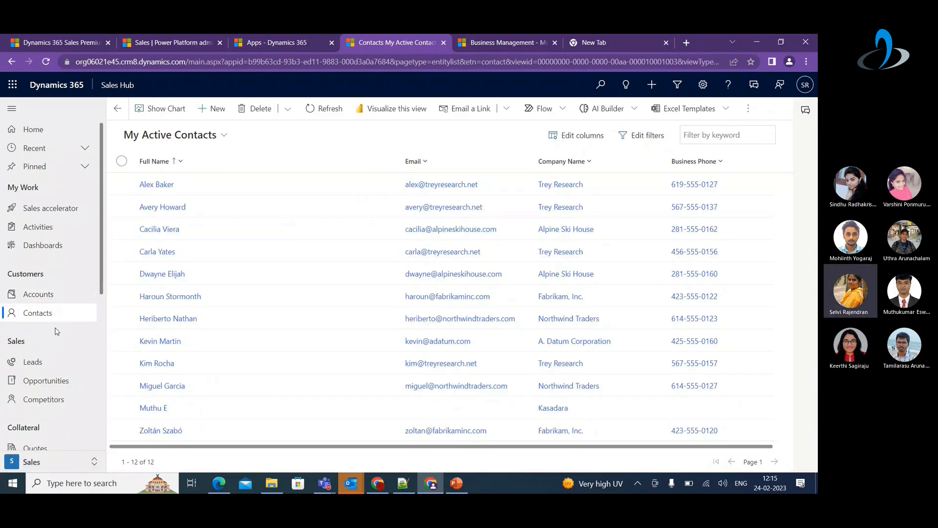
pyautogui.click(40, 252)
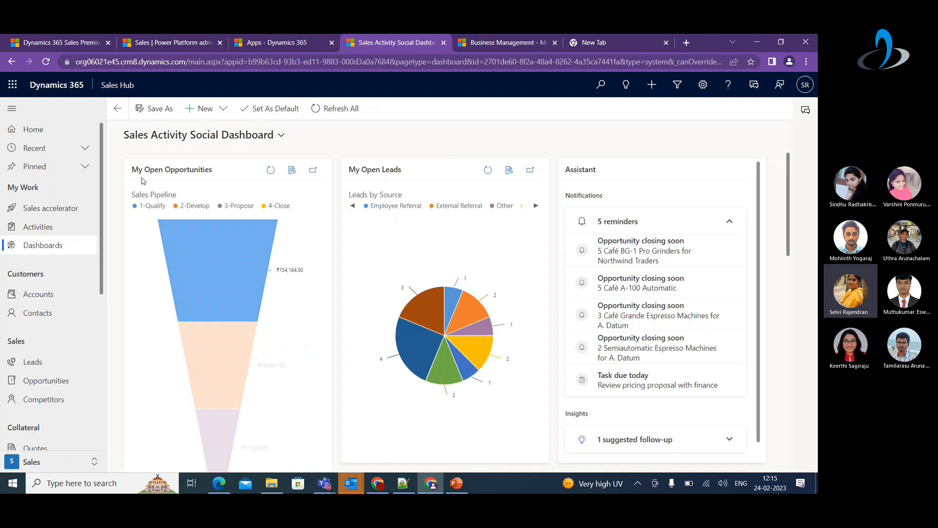
pyautogui.scroll(-2, 322, 254)
pyautogui.scroll(2, 321, 254)
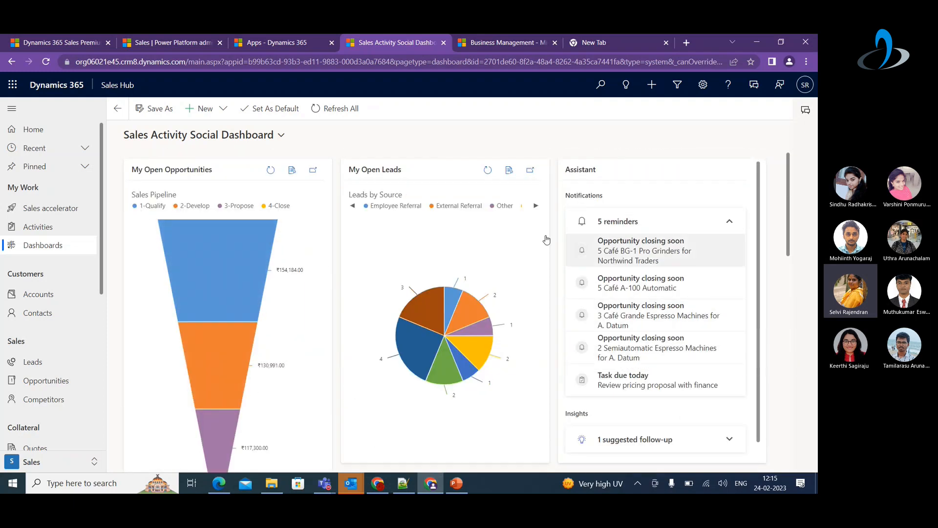
pyautogui.click(487, 171)
pyautogui.scroll(-5, 489, 195)
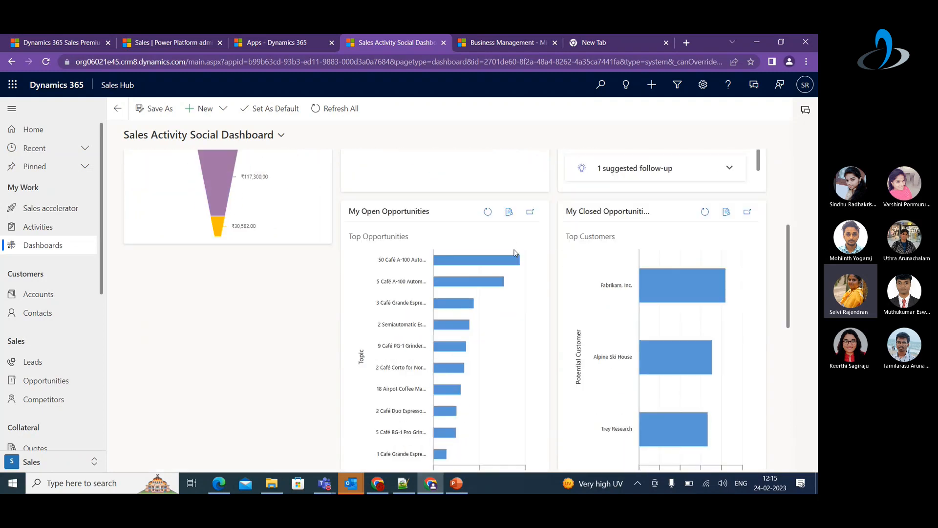
pyautogui.scroll(-2, 486, 267)
pyautogui.scroll(2, 486, 267)
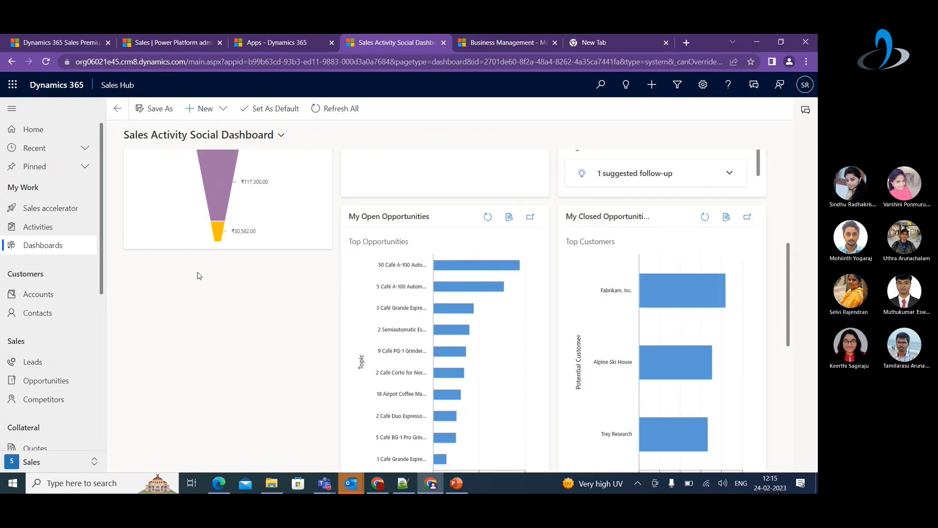
pyautogui.moveTo(697, 358)
pyautogui.scroll(5, 696, 358)
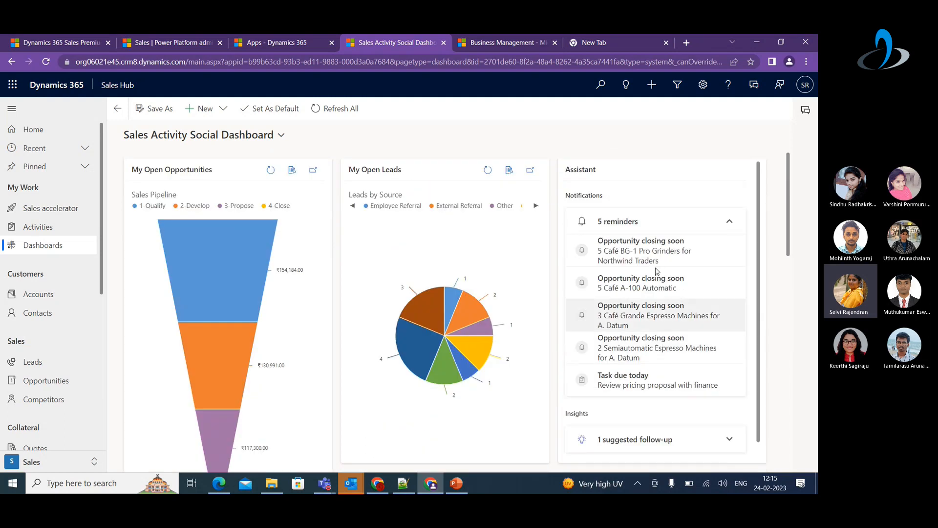
pyautogui.scroll(-1, 463, 271)
pyautogui.scroll(-4, 463, 270)
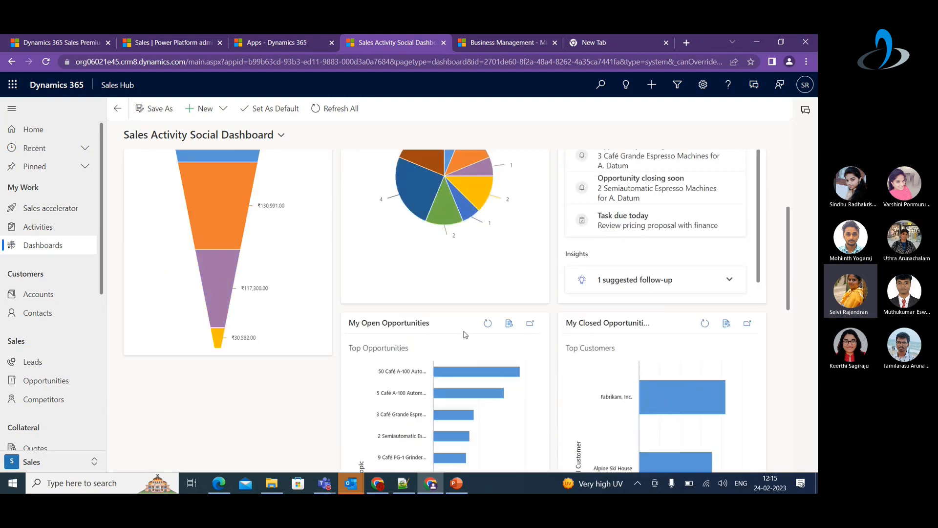
pyautogui.scroll(5, 482, 377)
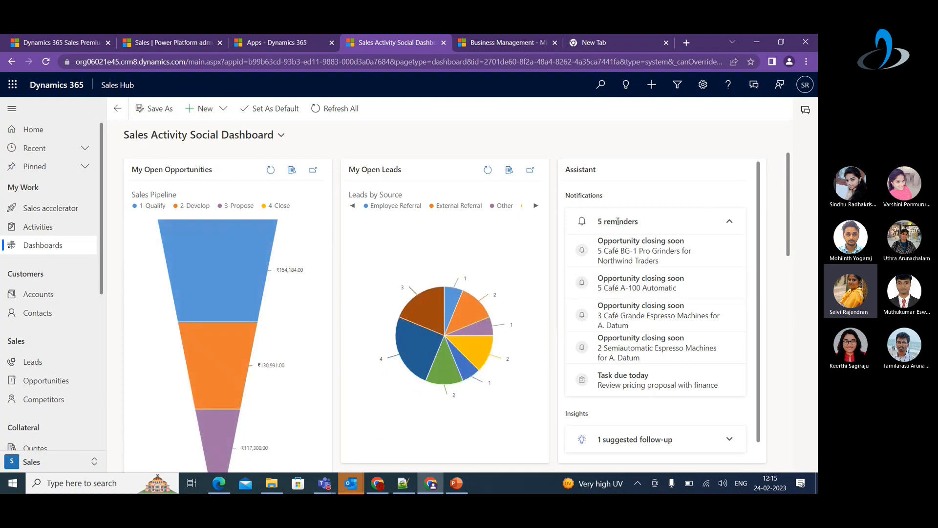
# Open the first lead in My Open Leads and examine its contact details, upcoming sequence steps and timeline
pyautogui.scroll(-1, 36, 360)
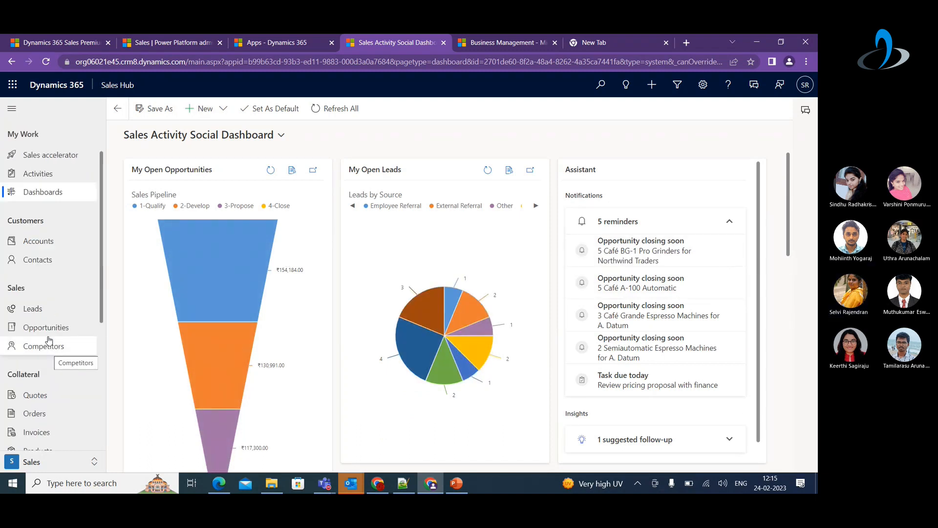
pyautogui.click(35, 312)
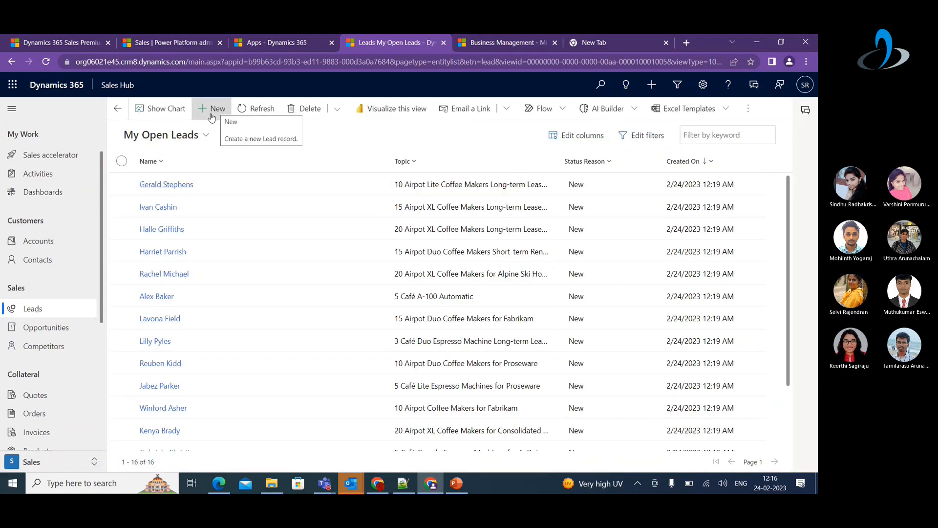
pyautogui.doubleClick(116, 185)
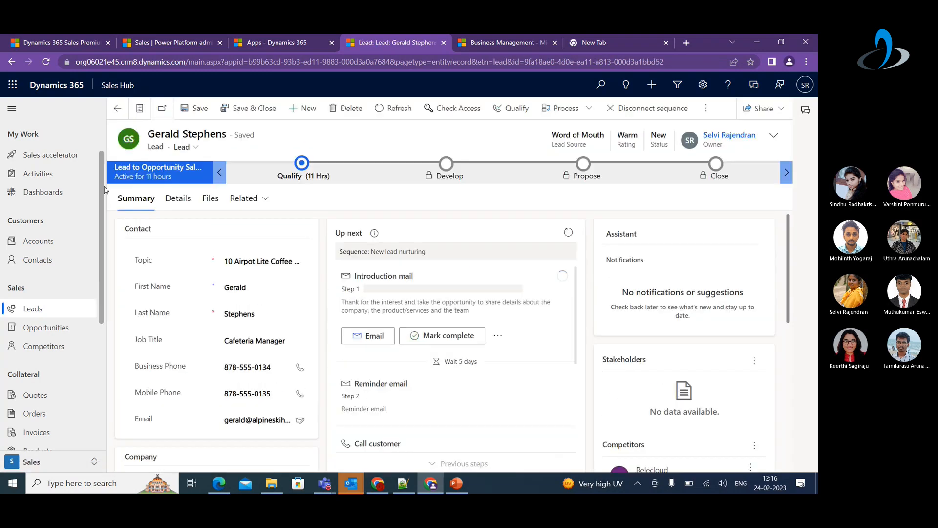
pyautogui.scroll(-5, 247, 281)
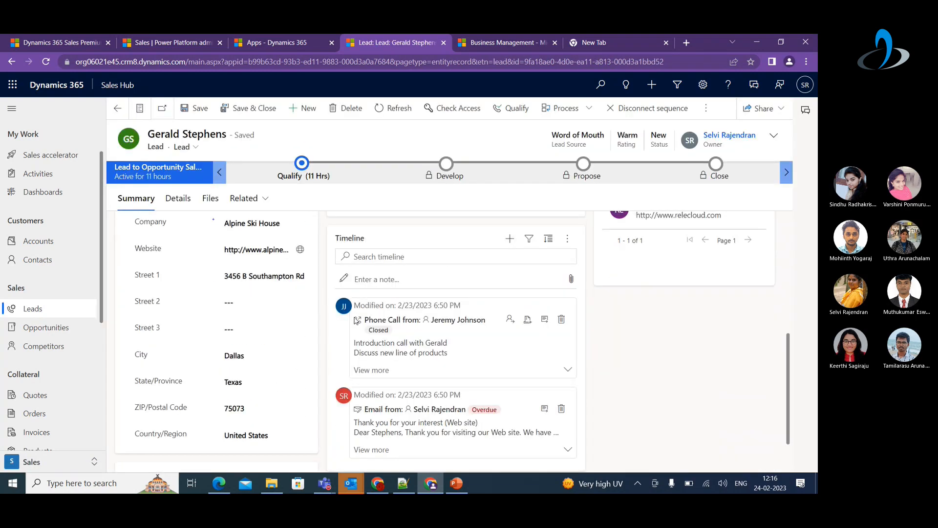
pyautogui.scroll(5, 354, 313)
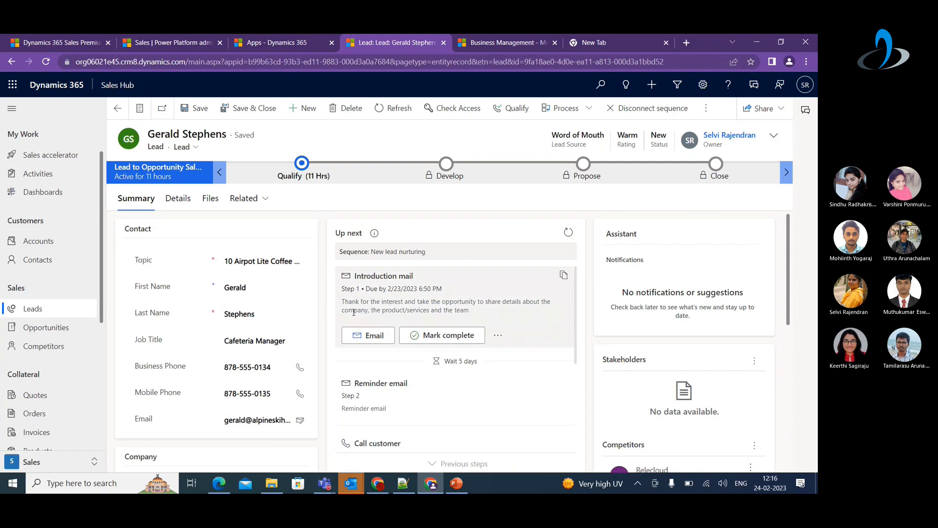
# Start a new lead with the topic Sample lead and enter the lead's first and last name
pyautogui.click(308, 109)
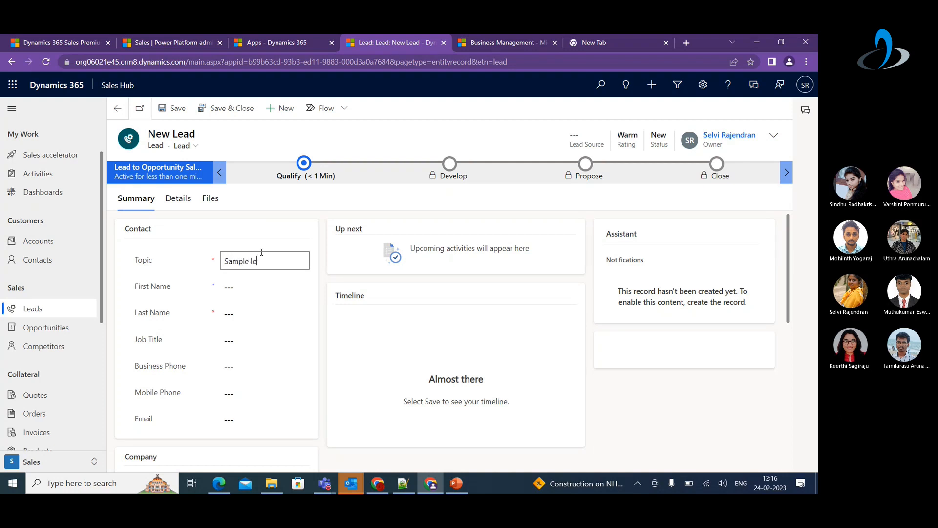
pyautogui.click(238, 289)
pyautogui.scroll(-2, 240, 323)
pyautogui.scroll(2, 239, 322)
pyautogui.click(238, 306)
pyautogui.click(238, 290)
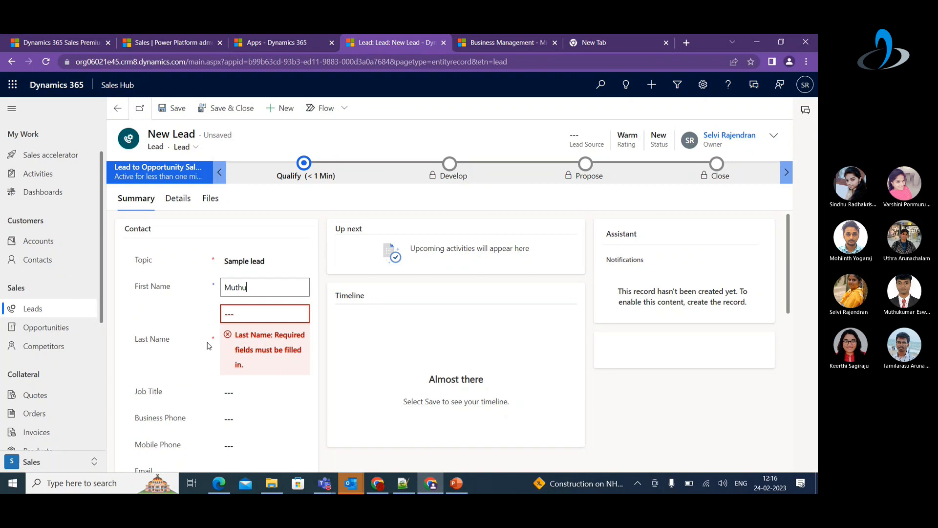
pyautogui.click(242, 316)
pyautogui.write('E')
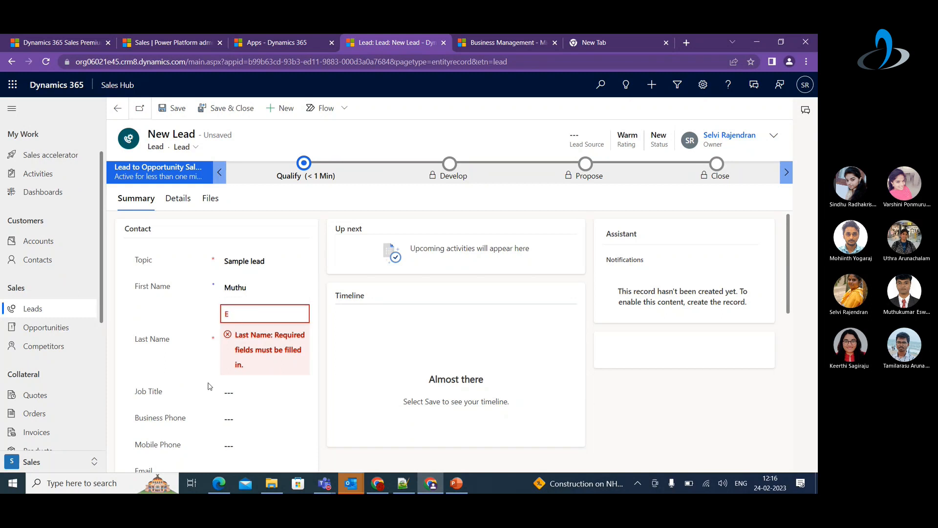
pyautogui.click(168, 367)
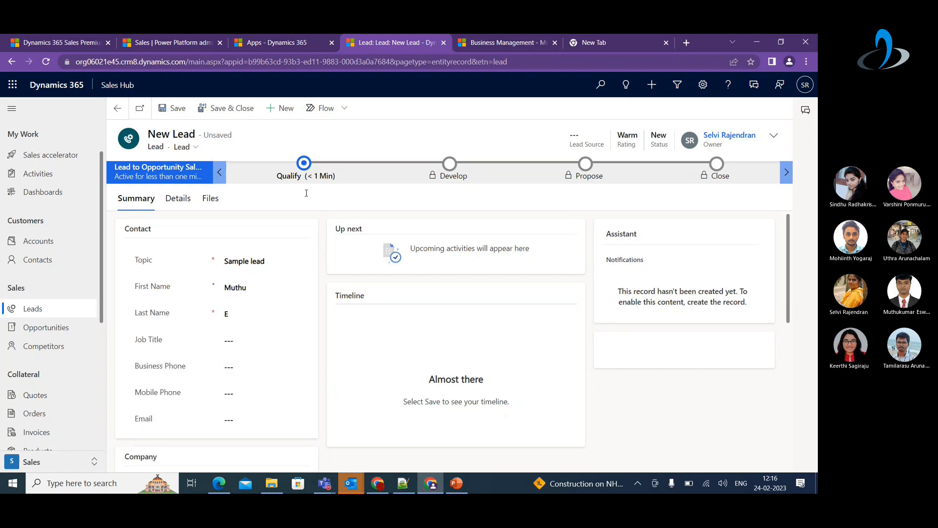
pyautogui.scroll(-3, 310, 405)
pyautogui.scroll(3, 312, 425)
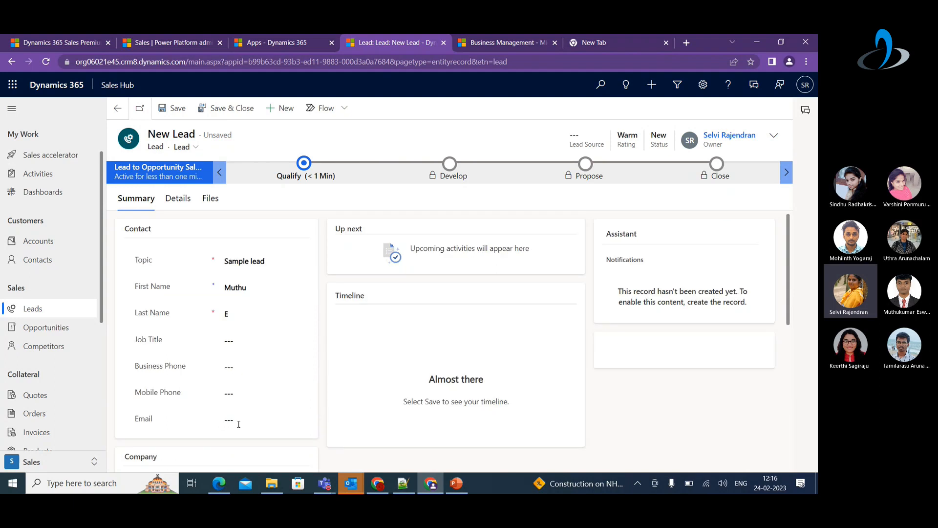
# Save the new Sample lead record
pyautogui.scroll(-3, 238, 424)
pyautogui.click(239, 328)
pyautogui.scroll(3, 239, 329)
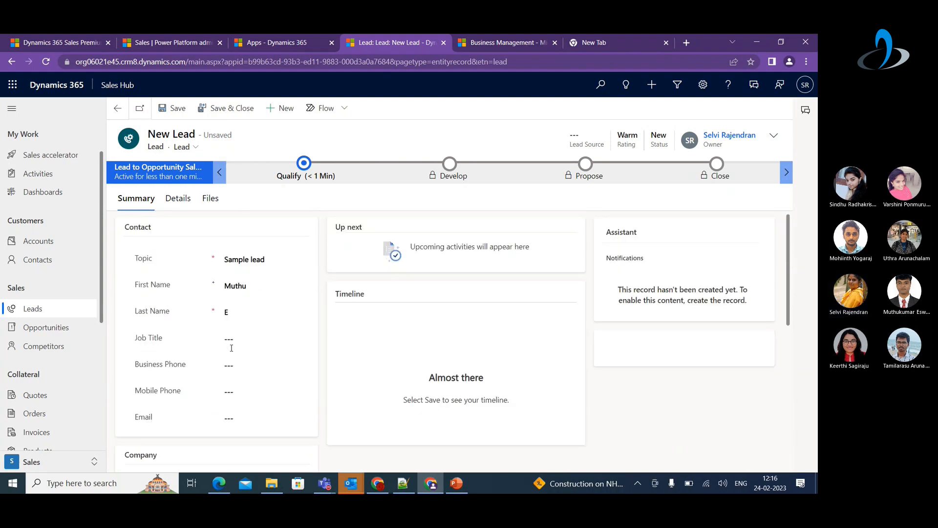
pyautogui.click(176, 108)
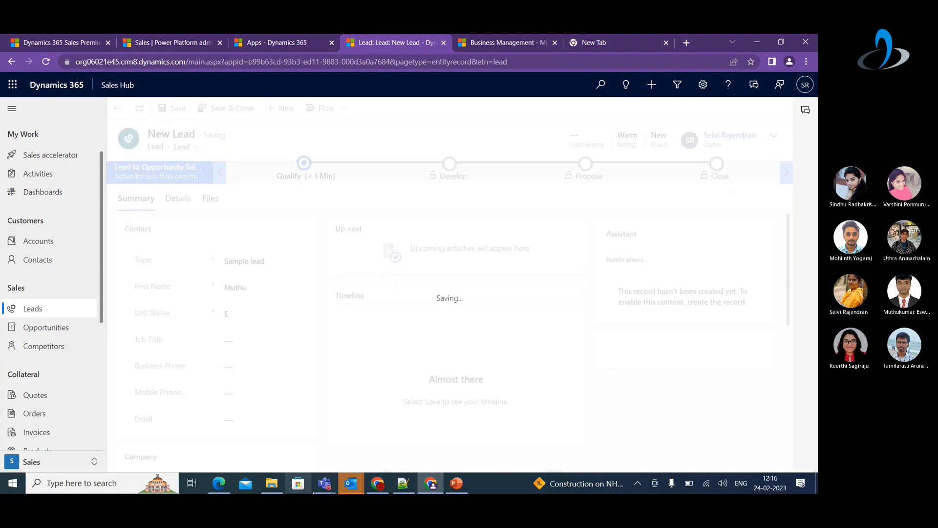
pyautogui.moveTo(323, 489)
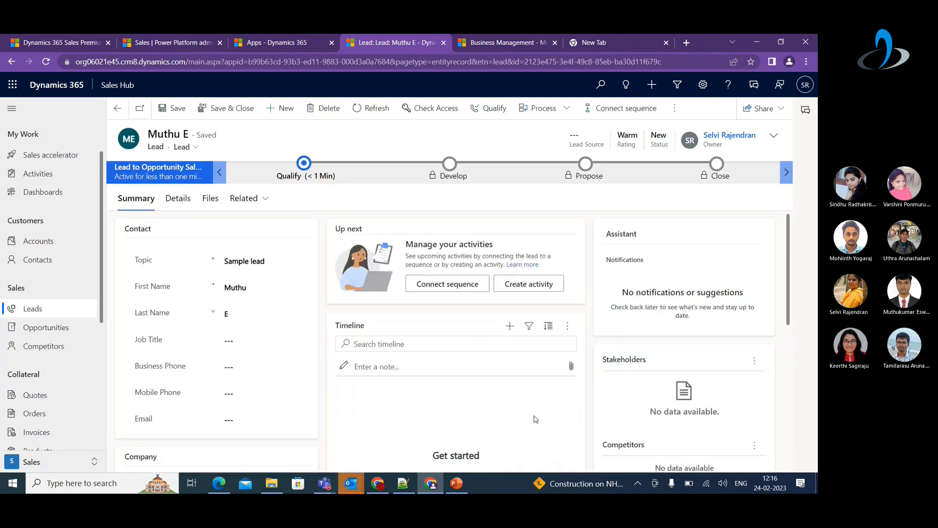
# Examine the saved lead's summary fields and its marketing and contact method details
pyautogui.scroll(-6, 249, 436)
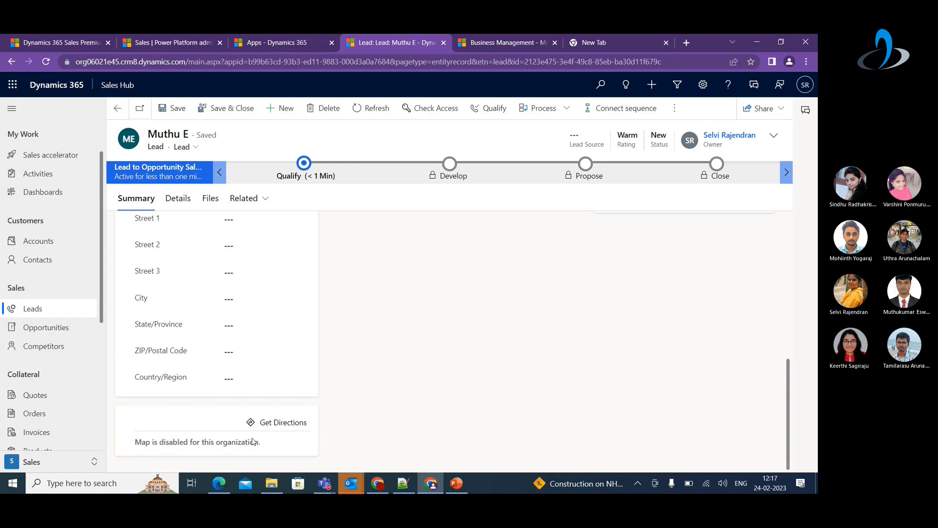
pyautogui.scroll(6, 379, 362)
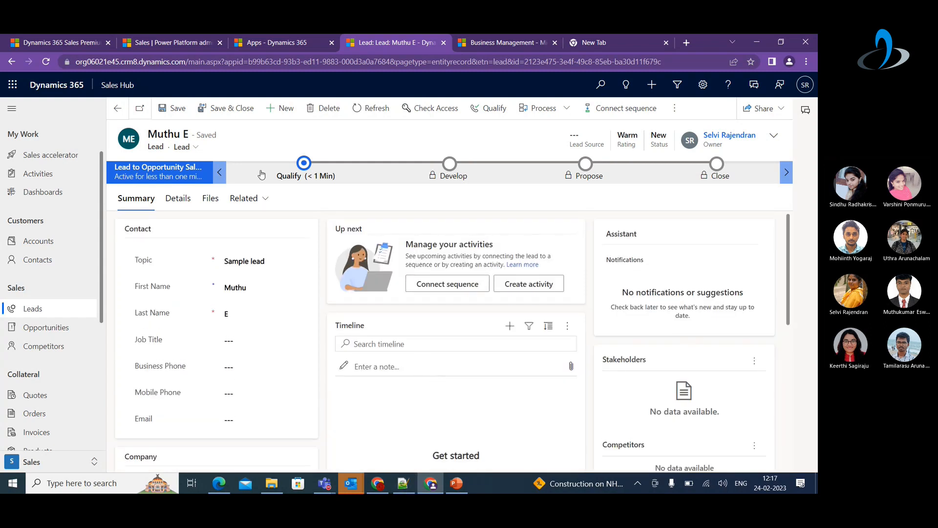
pyautogui.click(172, 201)
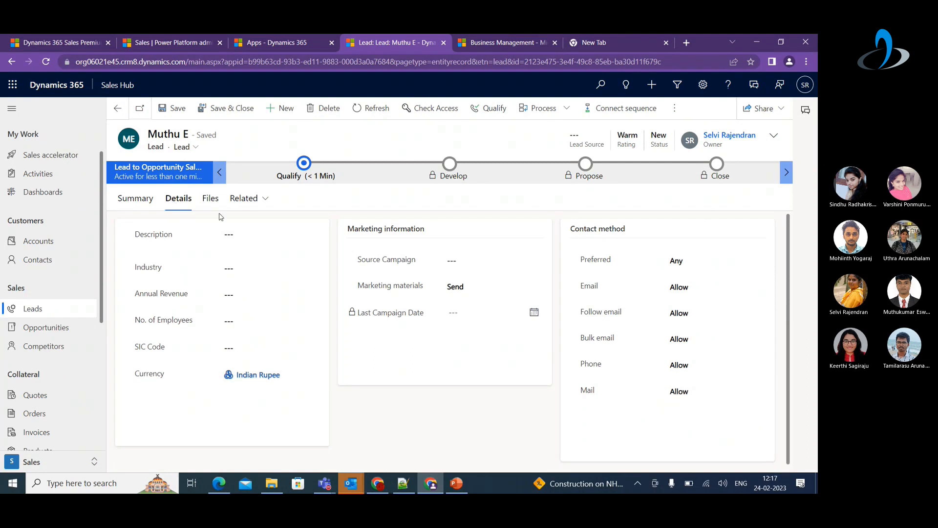
pyautogui.click(134, 196)
pyautogui.moveTo(403, 483)
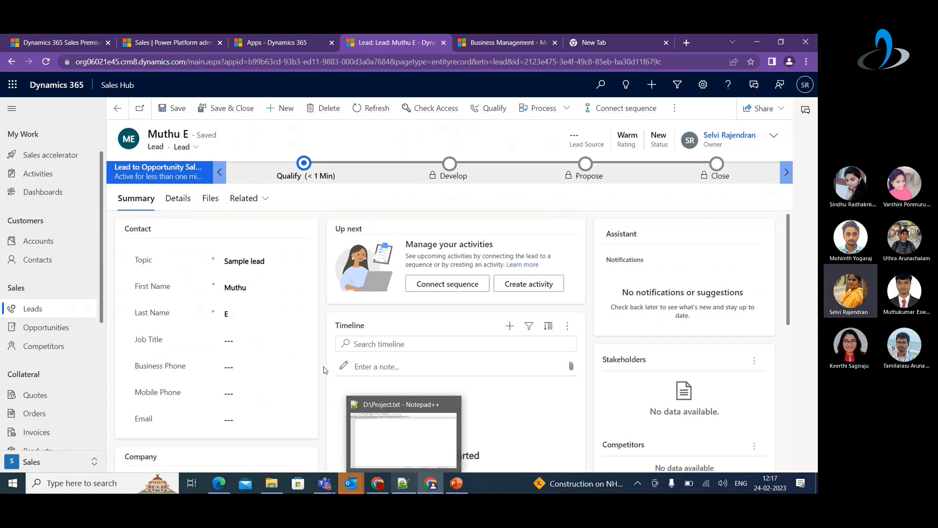
# Set the Sample lead's company to Kasadara and save the record
pyautogui.scroll(-3, 201, 386)
pyautogui.click(242, 332)
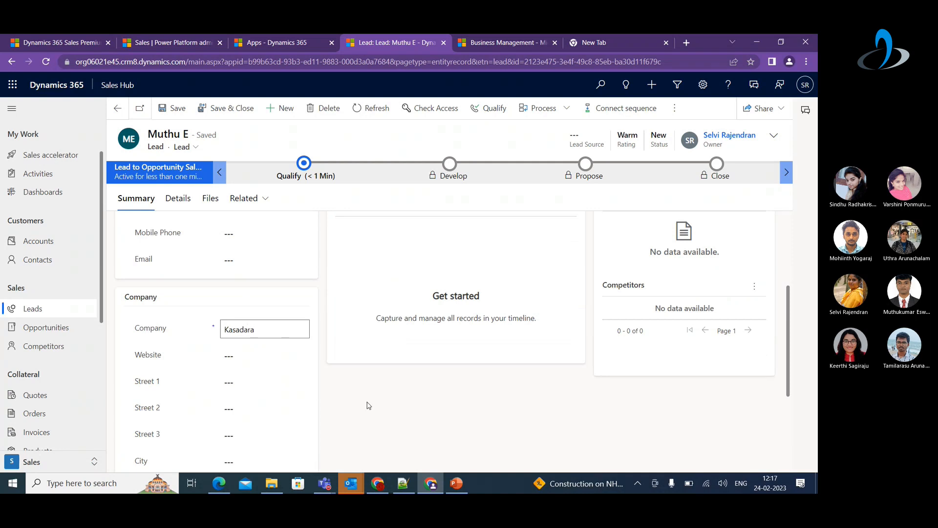
pyautogui.press('Tab')
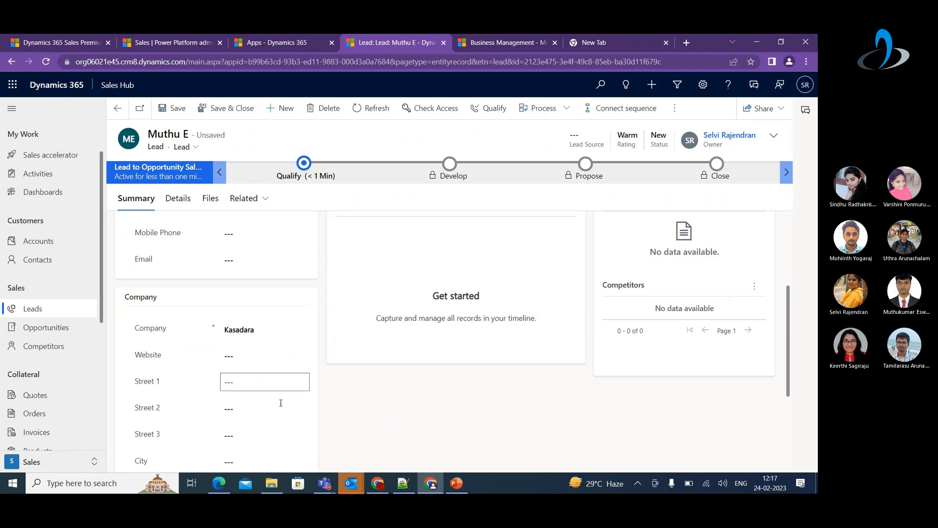
pyautogui.click(173, 108)
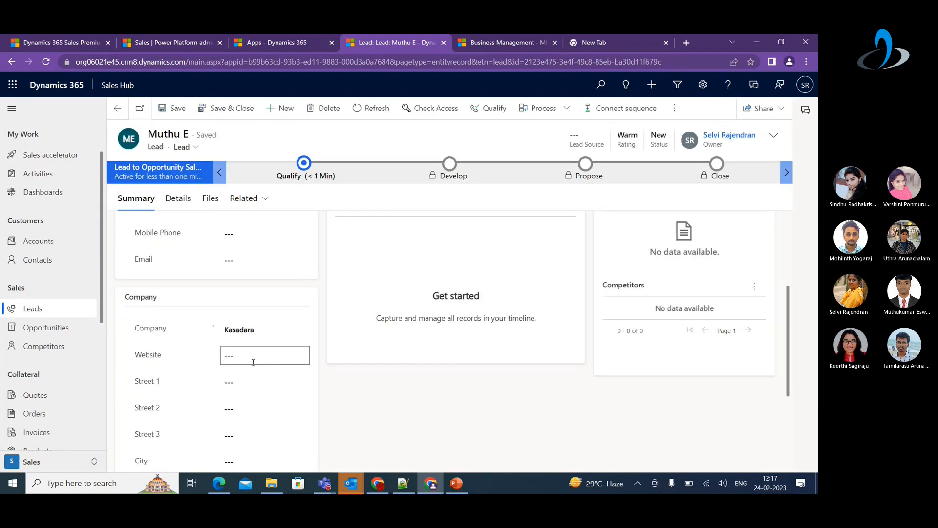
pyautogui.scroll(3, 174, 377)
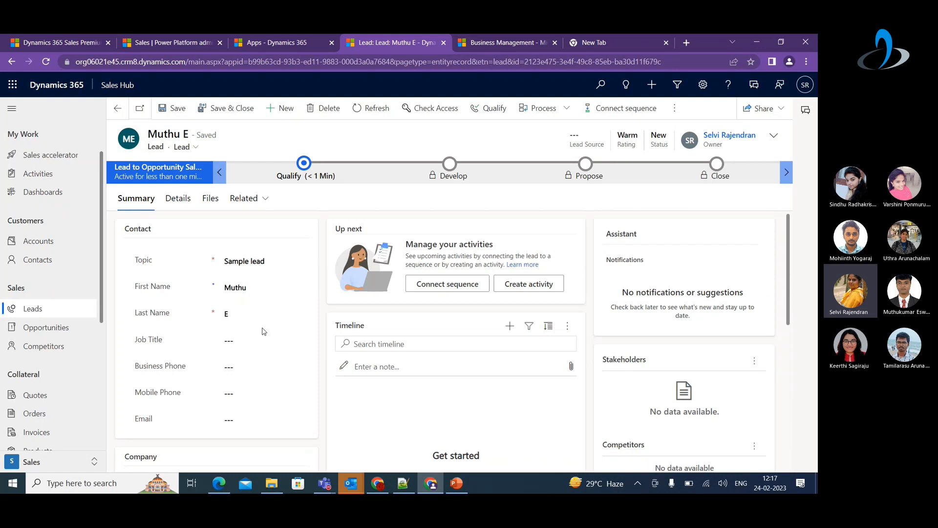
pyautogui.scroll(-4, 355, 395)
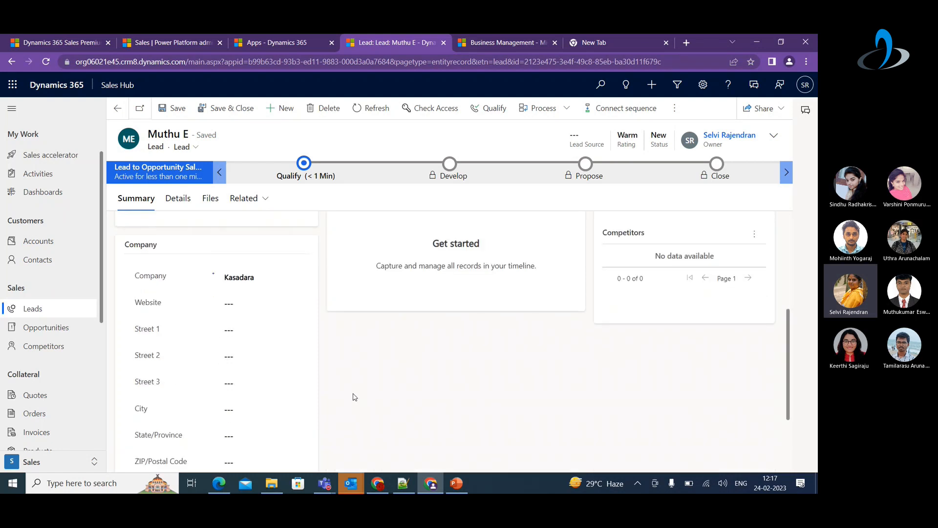
pyautogui.scroll(4, 355, 397)
# Start another new lead with the topic Test Lead and enter the lead's first and last name
pyautogui.click(283, 109)
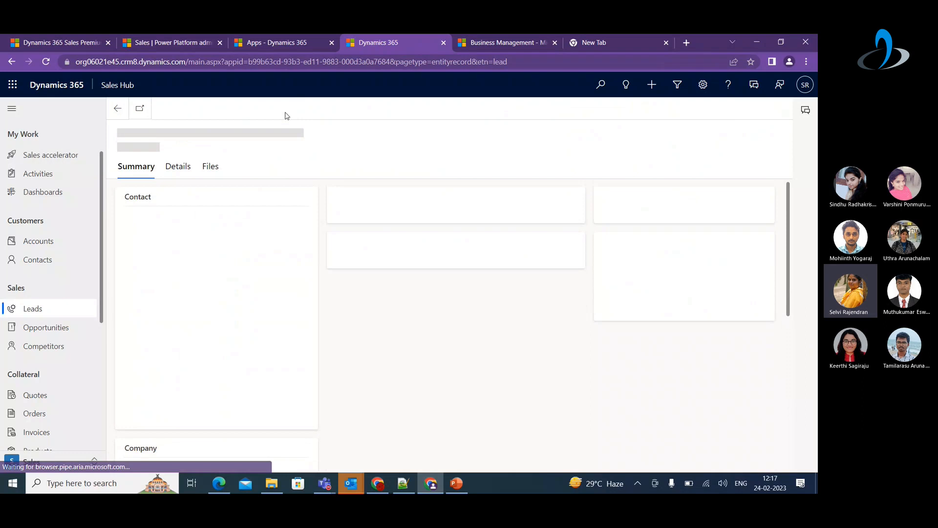
pyautogui.click(239, 263)
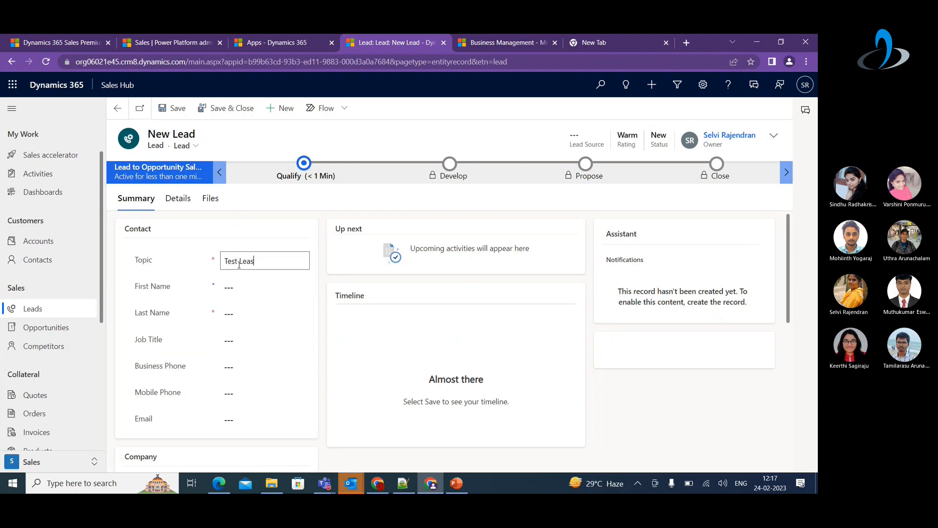
pyautogui.write('Test Lead')
pyautogui.click(245, 282)
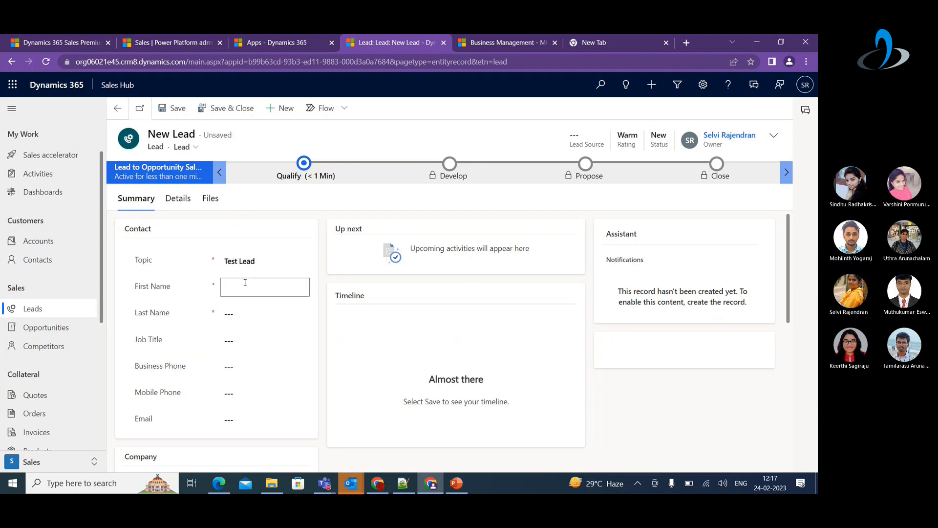
pyautogui.click(242, 317)
pyautogui.write('A')
pyautogui.scroll(-3, 254, 331)
pyautogui.scroll(3, 253, 331)
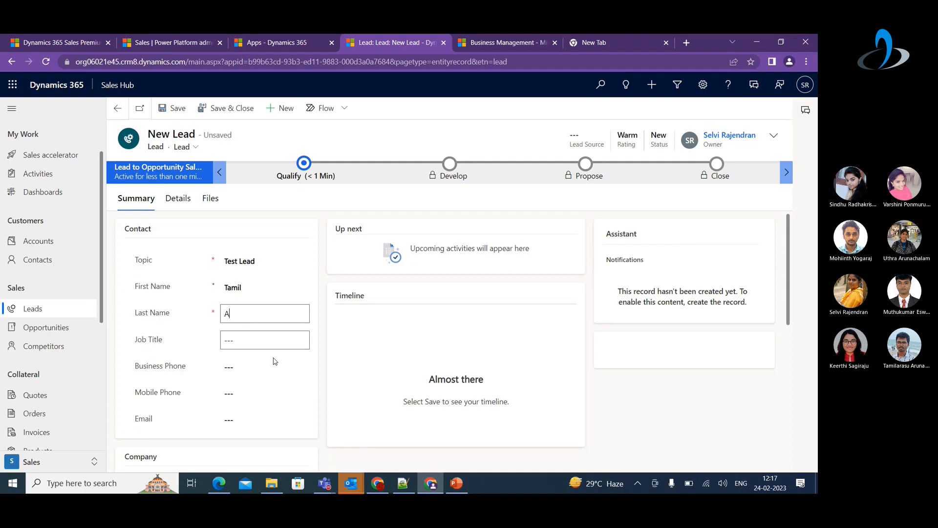
# Set the Test Lead's company to Kts and save the record
pyautogui.scroll(-3, 276, 361)
pyautogui.click(243, 330)
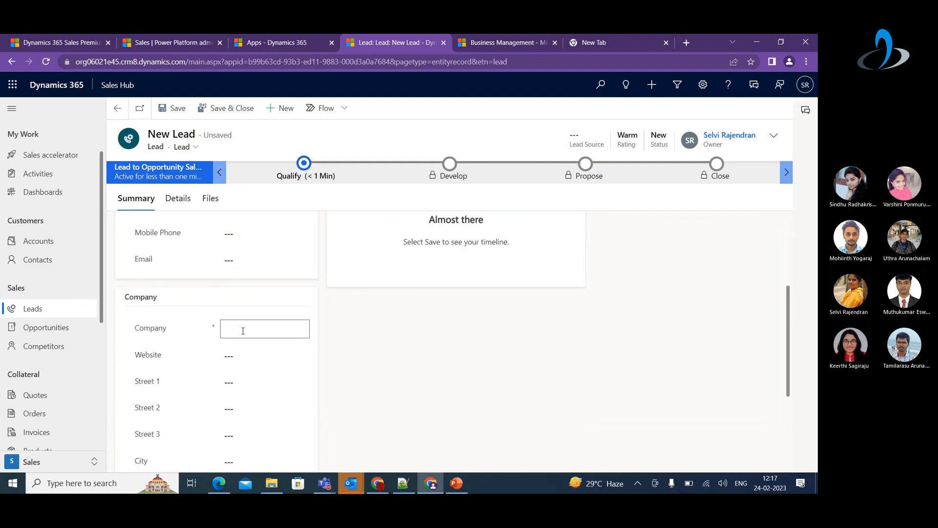
pyautogui.click(174, 110)
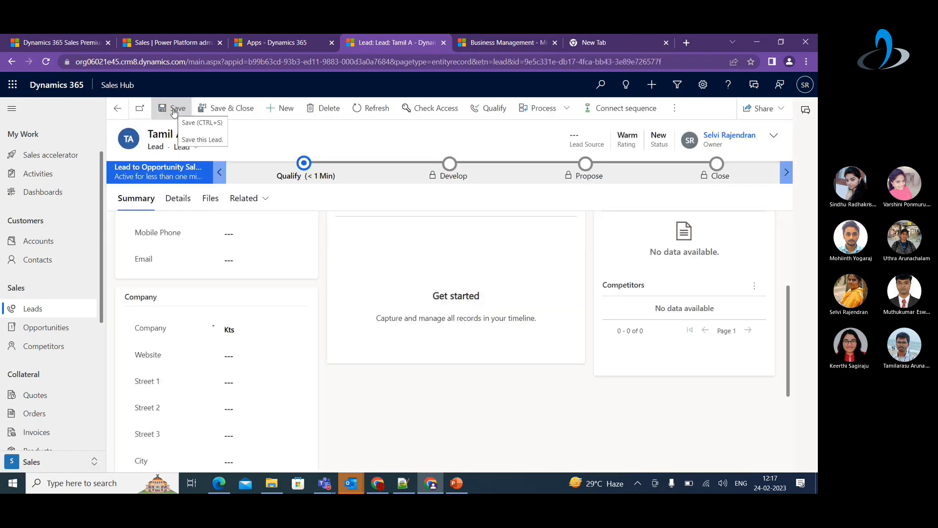
pyautogui.scroll(3, 503, 438)
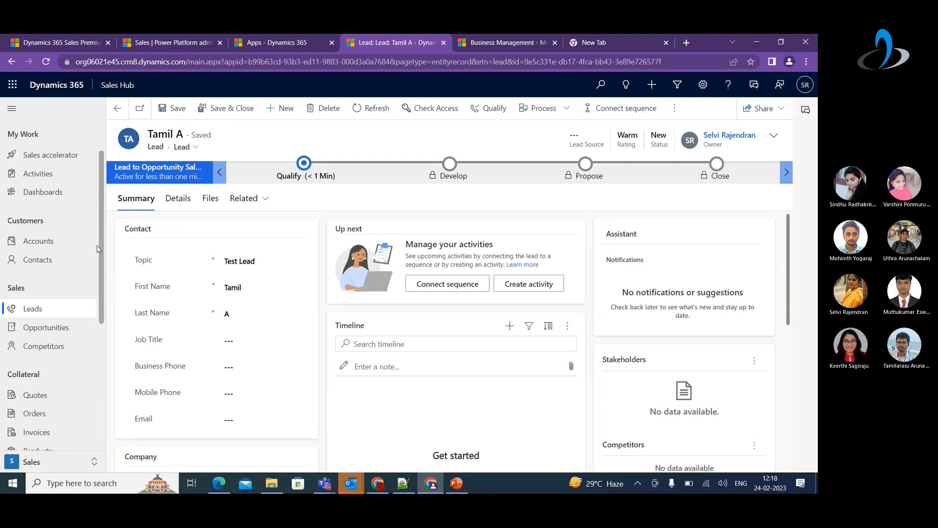
# Browse the accounts, contacts and open leads lists, and review the Sample lead's contact and company fields
pyautogui.click(39, 241)
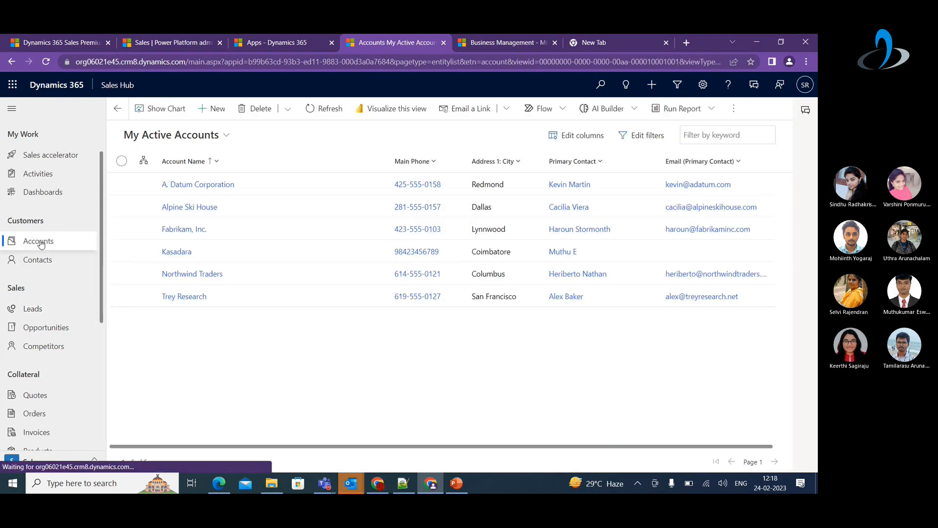
pyautogui.click(39, 261)
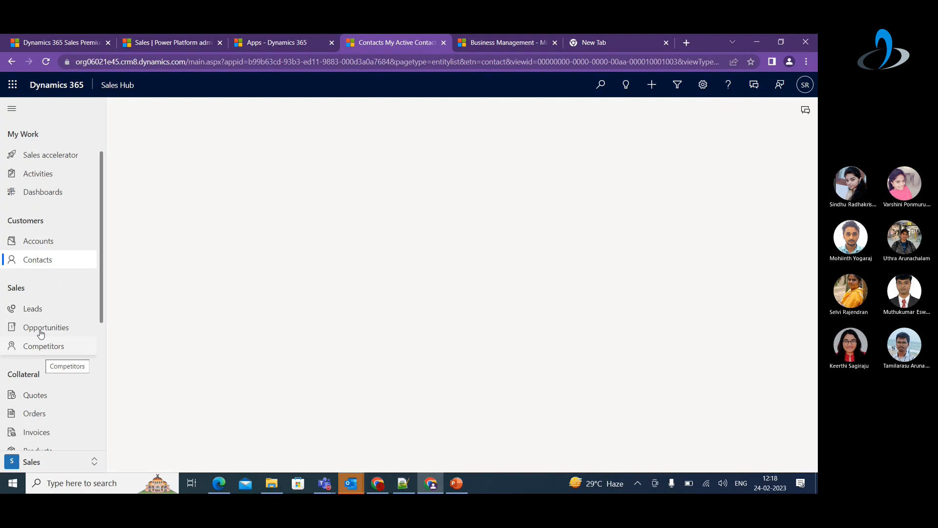
pyautogui.click(33, 309)
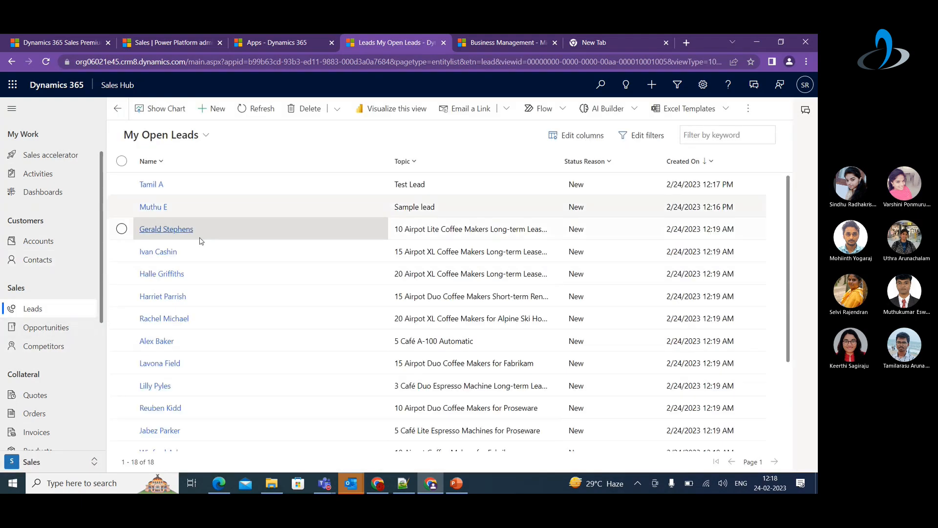
pyautogui.click(121, 207)
pyautogui.doubleClick(122, 210)
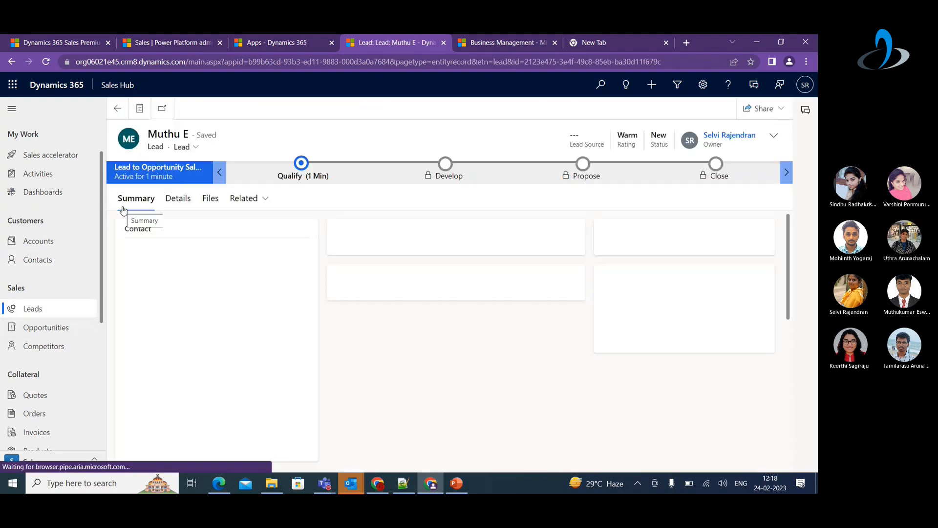
pyautogui.scroll(-3, 284, 368)
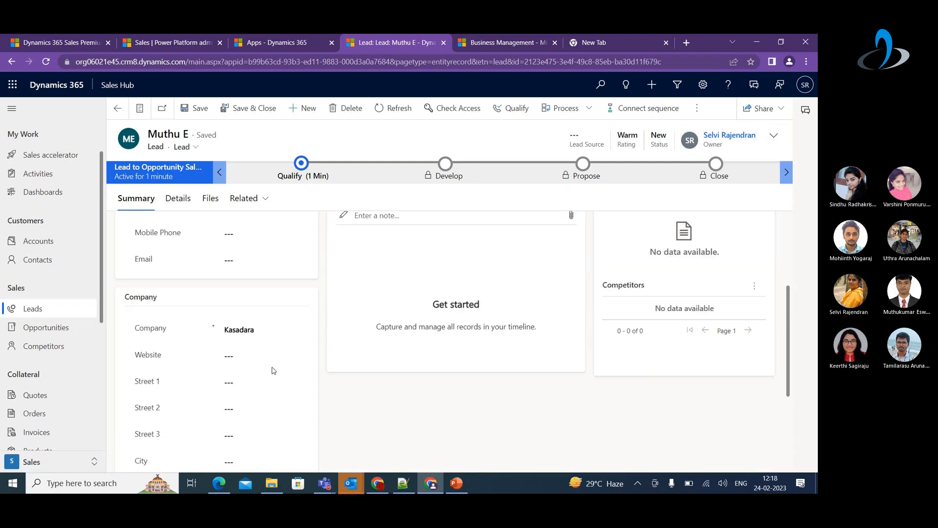
pyautogui.scroll(-1, 613, 438)
pyautogui.scroll(-2, 576, 435)
pyautogui.scroll(6, 439, 402)
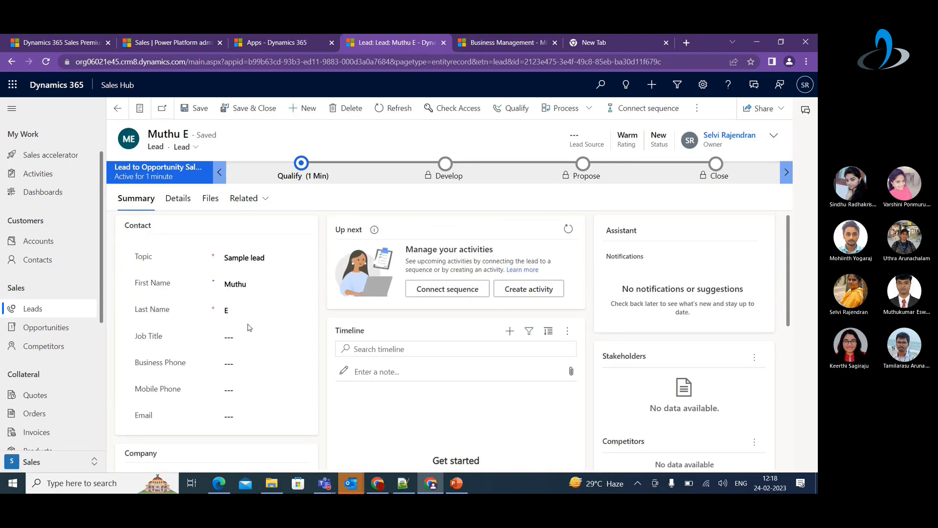
pyautogui.click(117, 108)
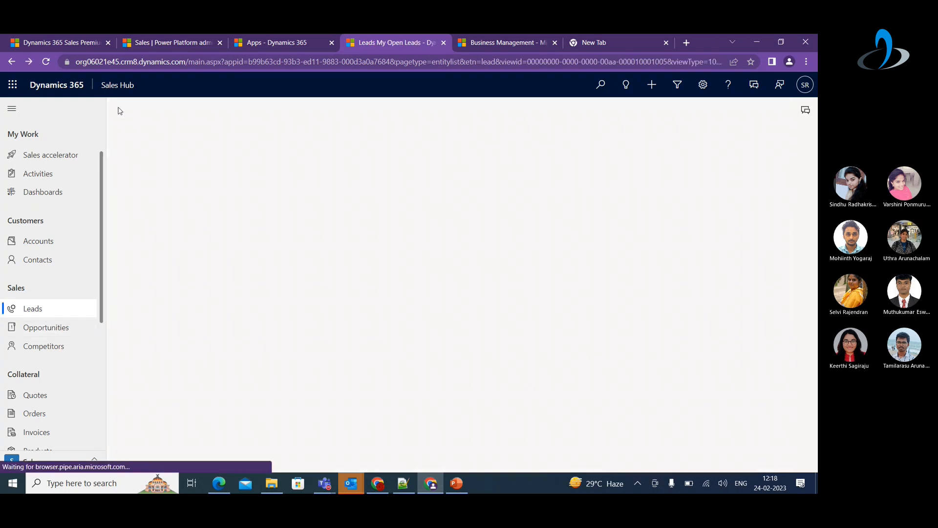
# Open the Test Lead record and examine its Qualify stage fields and the rest of its summary
pyautogui.doubleClick(126, 186)
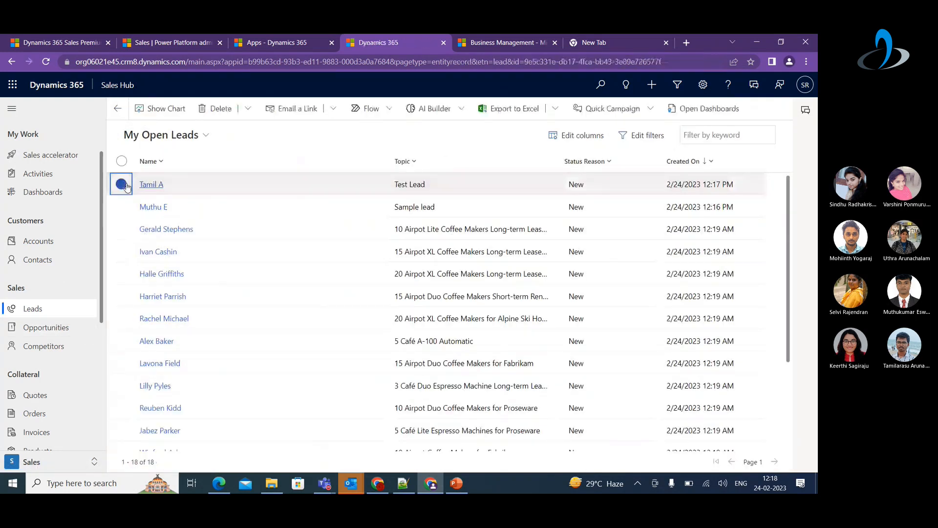
pyautogui.click(304, 163)
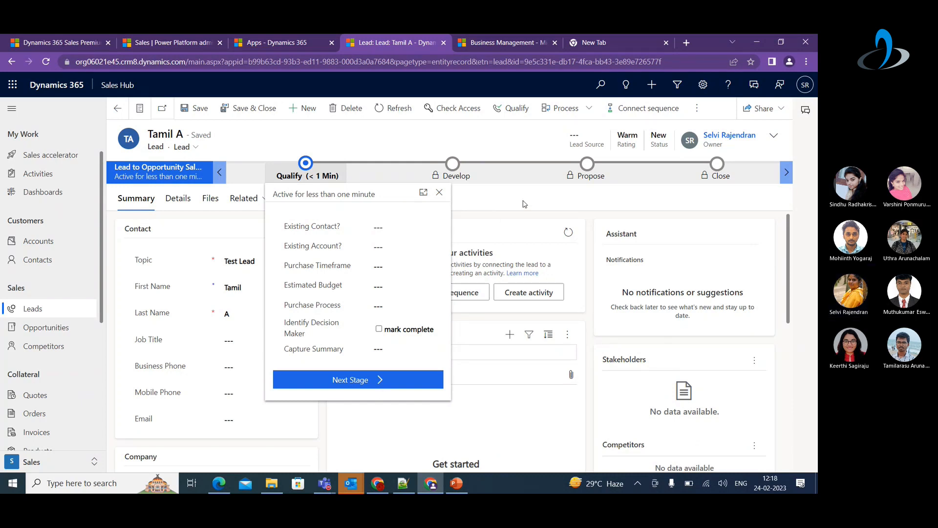
pyautogui.click(532, 200)
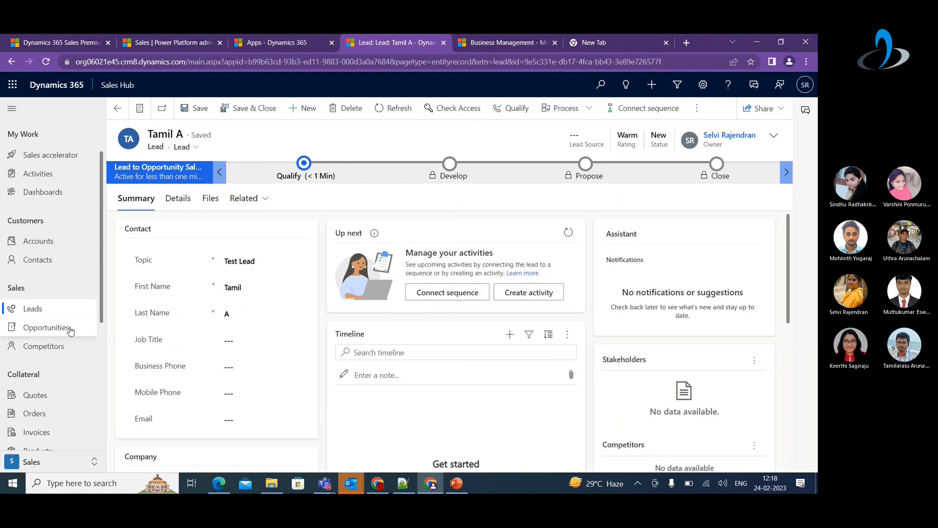
pyautogui.scroll(-1, 182, 354)
pyautogui.scroll(-5, 182, 354)
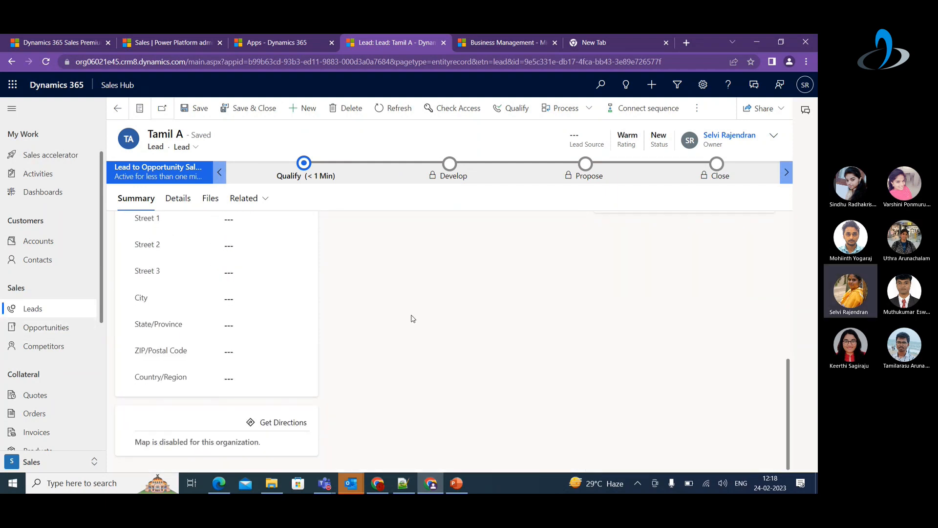
# Qualify the Test Lead into an opportunity and review the opportunity's summary, including its contact and account
pyautogui.click(506, 114)
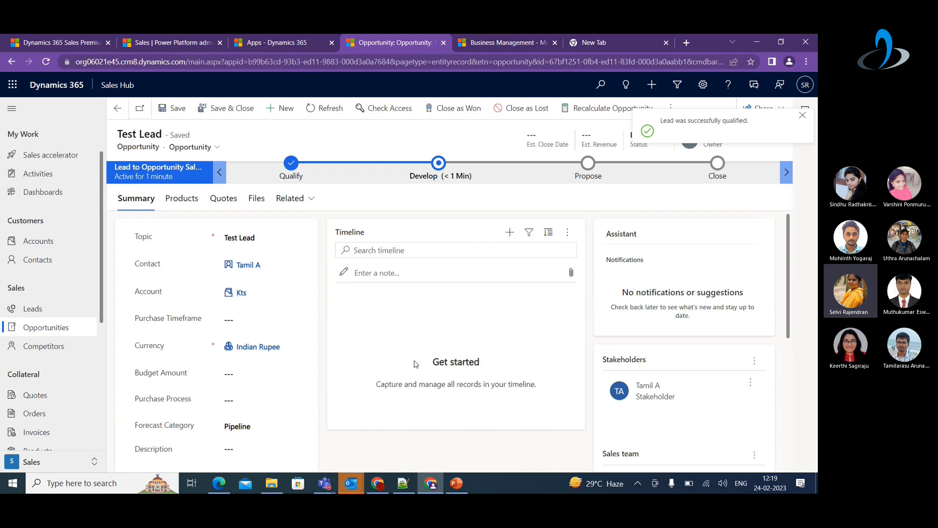
pyautogui.scroll(-3, 421, 357)
pyautogui.scroll(-2, 421, 357)
pyautogui.scroll(5, 421, 356)
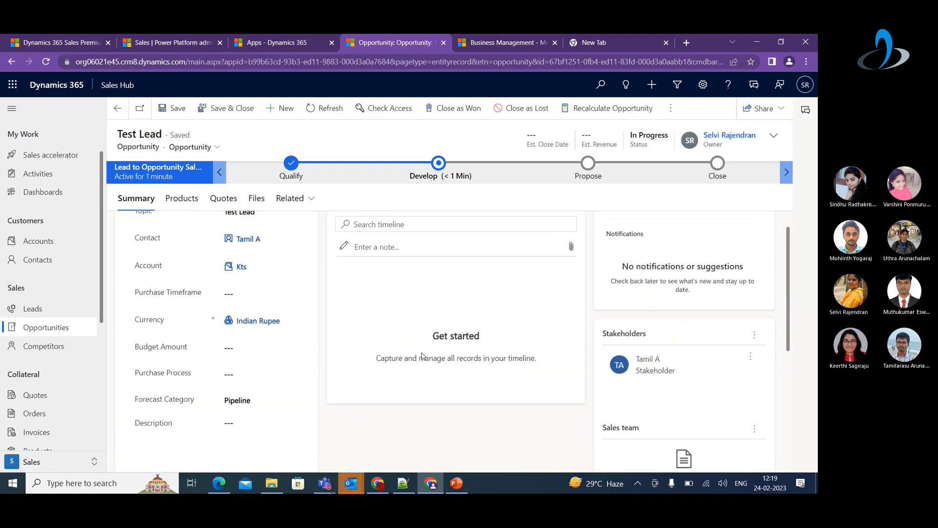
pyautogui.click(276, 267)
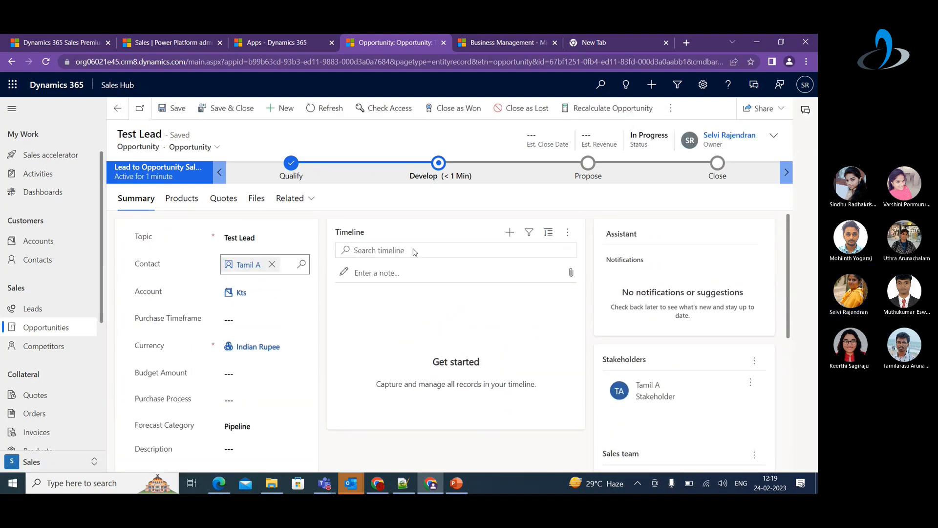
# View the My Active Accounts list and the My Open Leads list
pyautogui.click(47, 243)
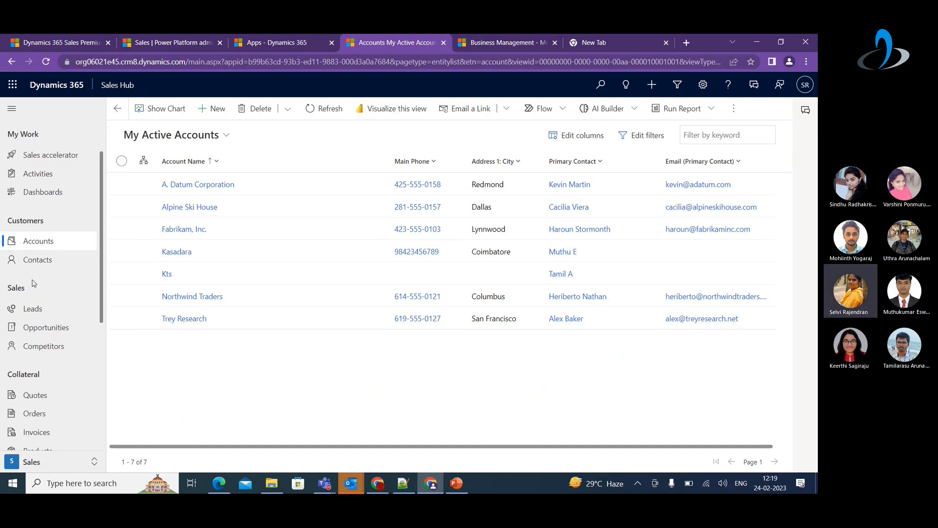
pyautogui.click(36, 310)
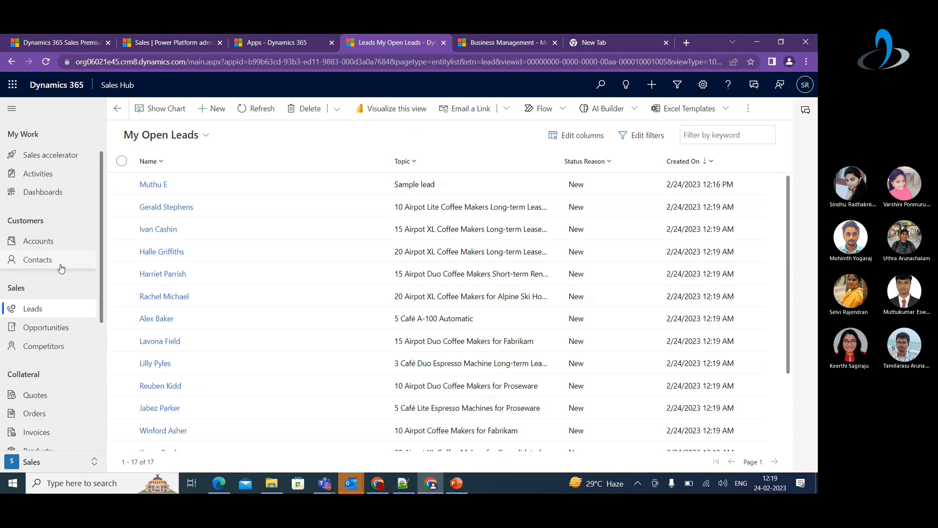
# Check the My Active Accounts, My Active Contacts and My Open Opportunities lists for the records from the qualified lead
pyautogui.click(34, 247)
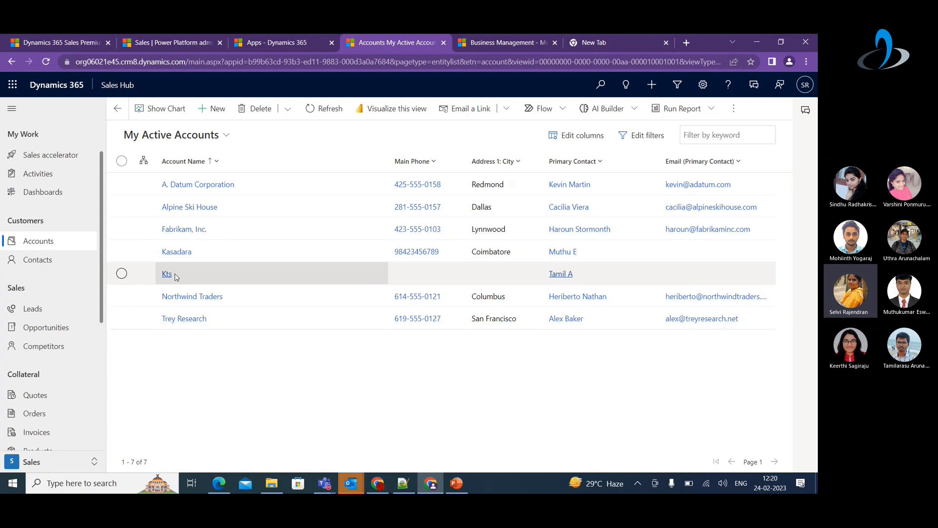
pyautogui.click(52, 261)
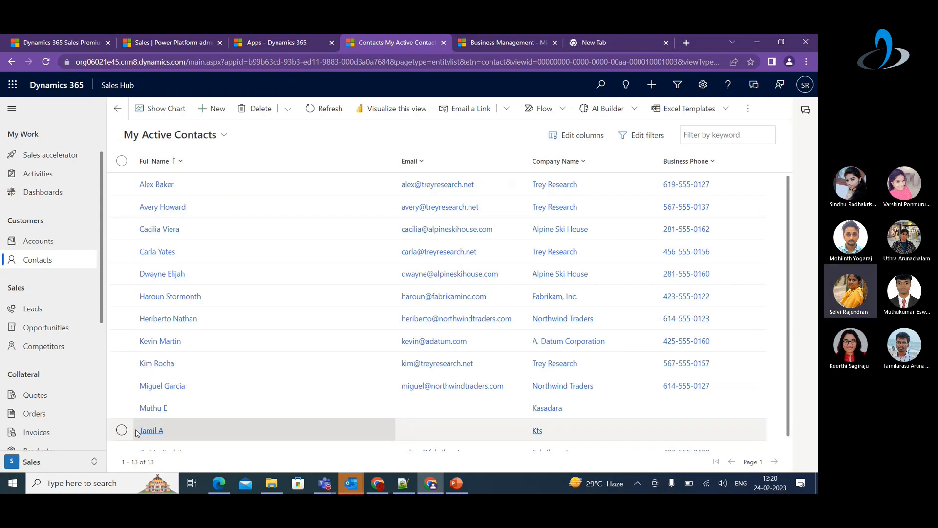
pyautogui.click(57, 332)
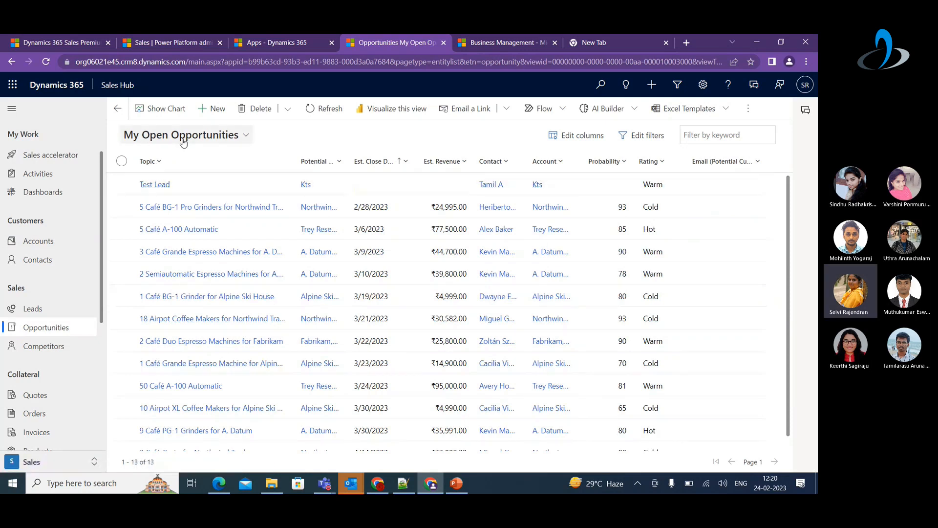
# Open the Test Lead opportunity and close it as won, accepting the proposed revenue and close date
pyautogui.doubleClick(122, 185)
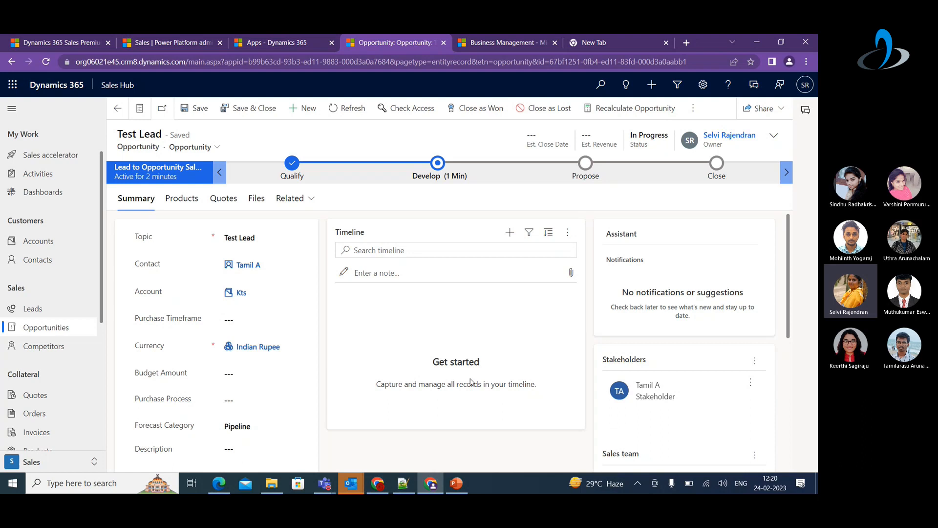
pyautogui.click(469, 107)
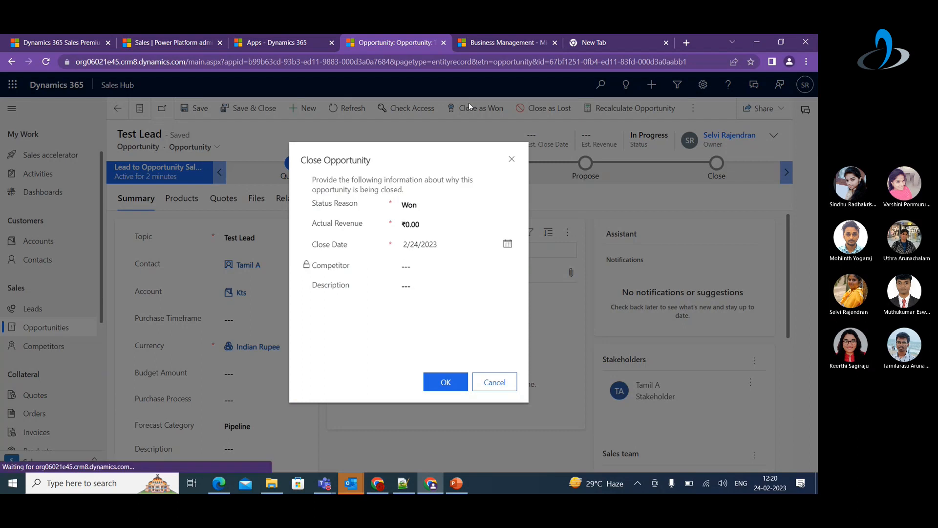
pyautogui.click(442, 386)
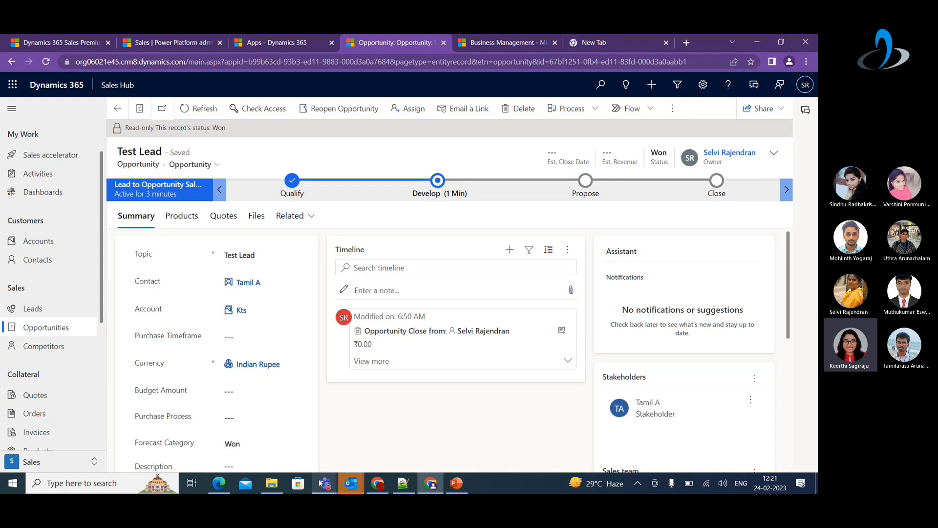
pyautogui.moveTo(320, 483)
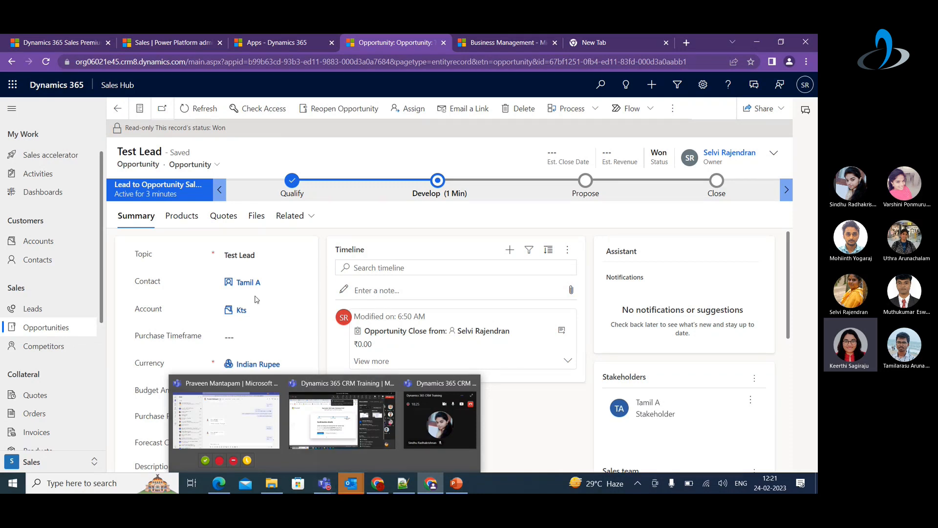
pyautogui.moveTo(247, 292)
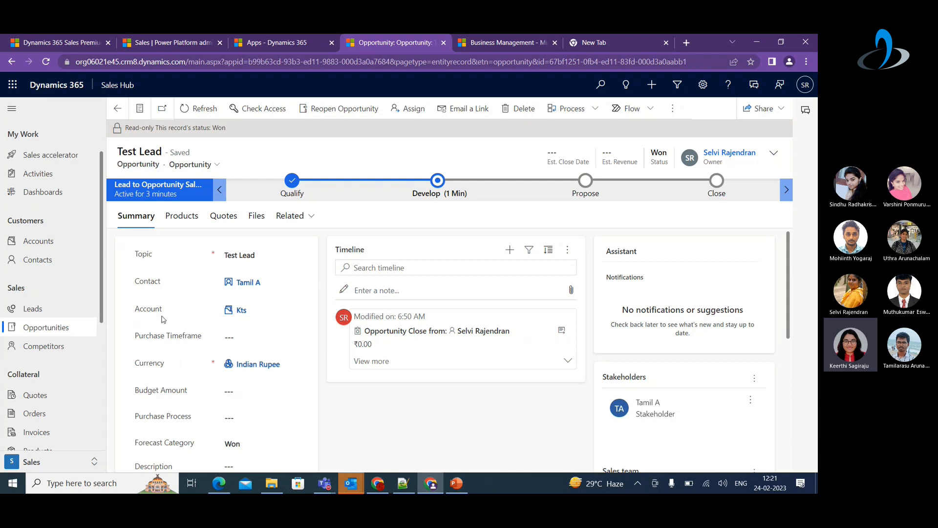
# Review the My Active Accounts, My Open Leads and My Open Opportunities lists
pyautogui.click(47, 247)
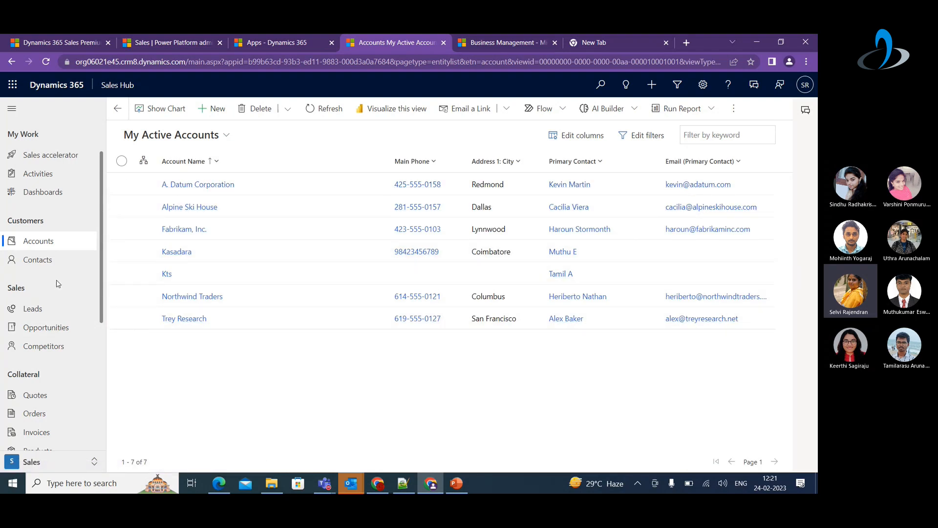
pyautogui.click(34, 313)
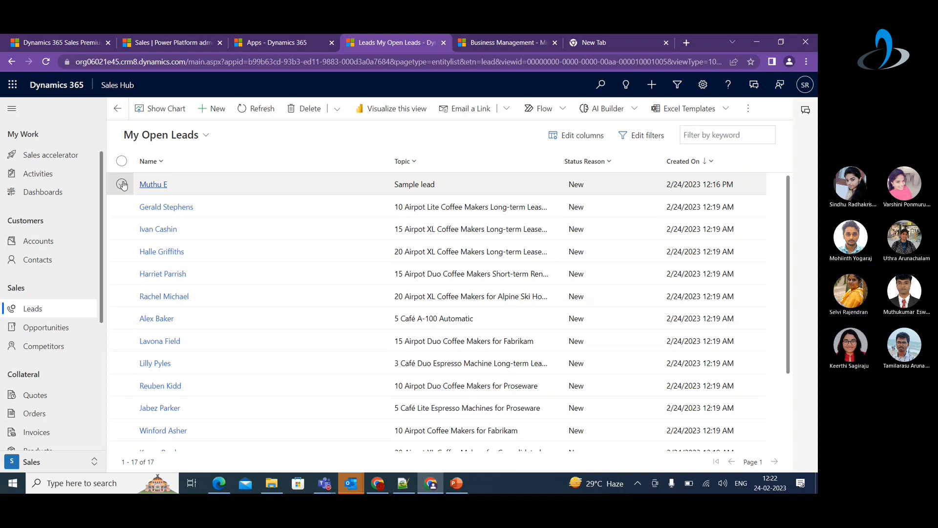
pyautogui.click(54, 331)
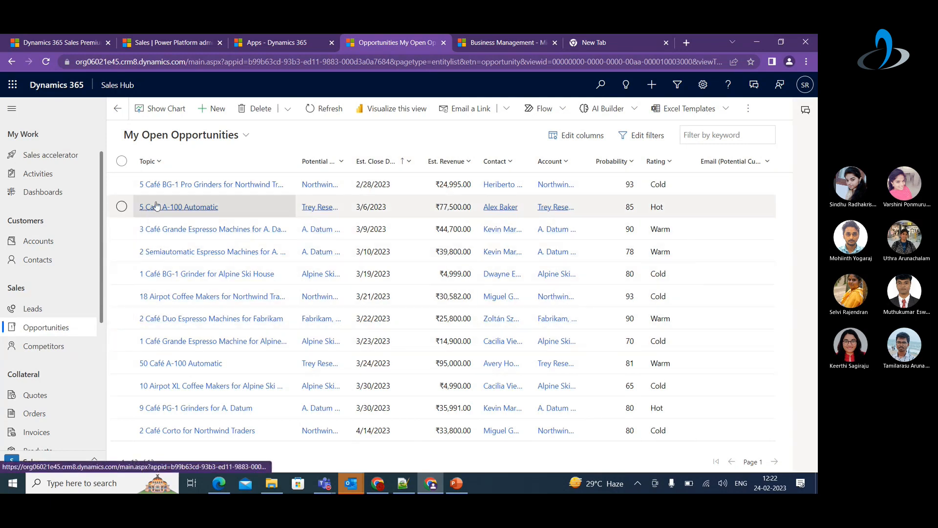
# Check the quotes list in the Active Quotes and All Quotes views, rechecking the open opportunities in between
pyautogui.click(38, 398)
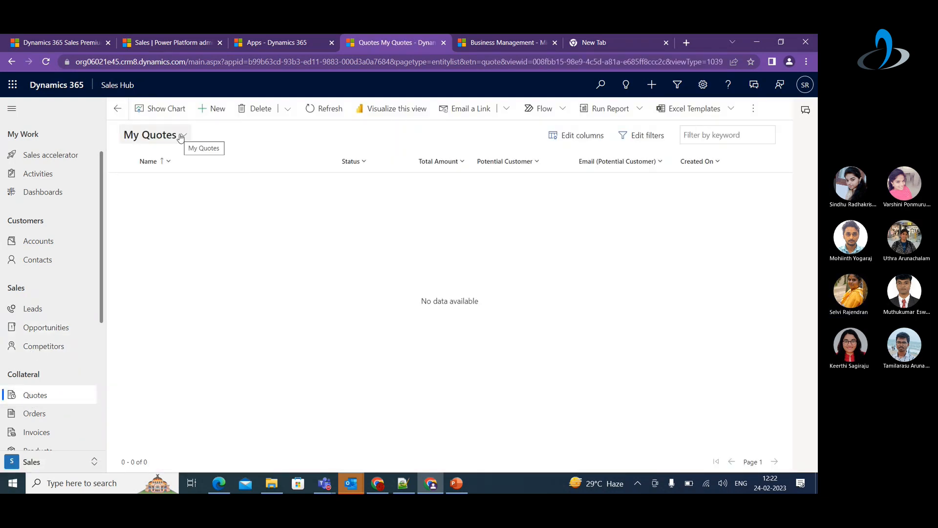
pyautogui.click(180, 136)
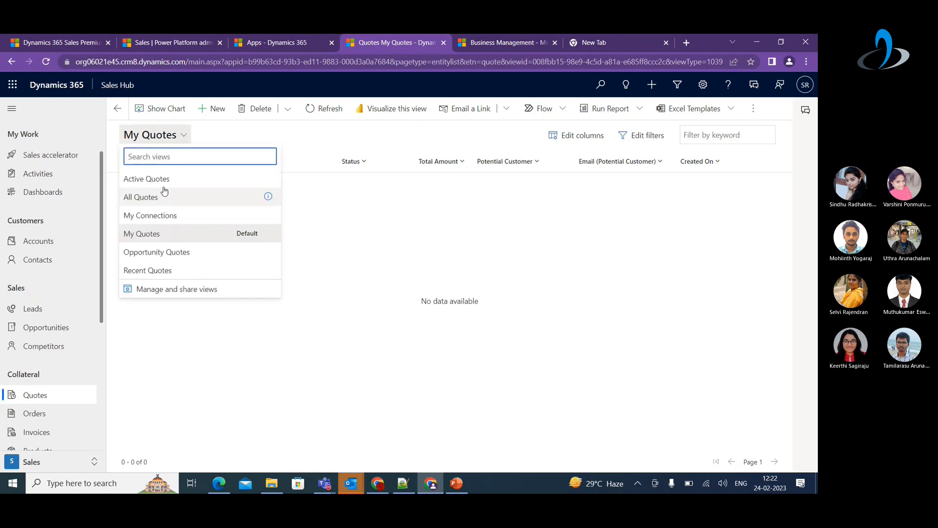
pyautogui.click(165, 187)
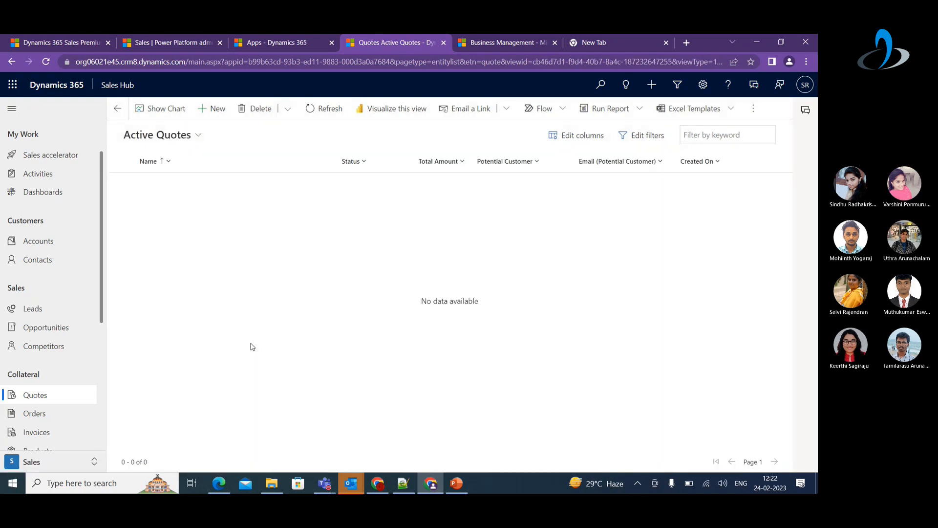
pyautogui.click(39, 332)
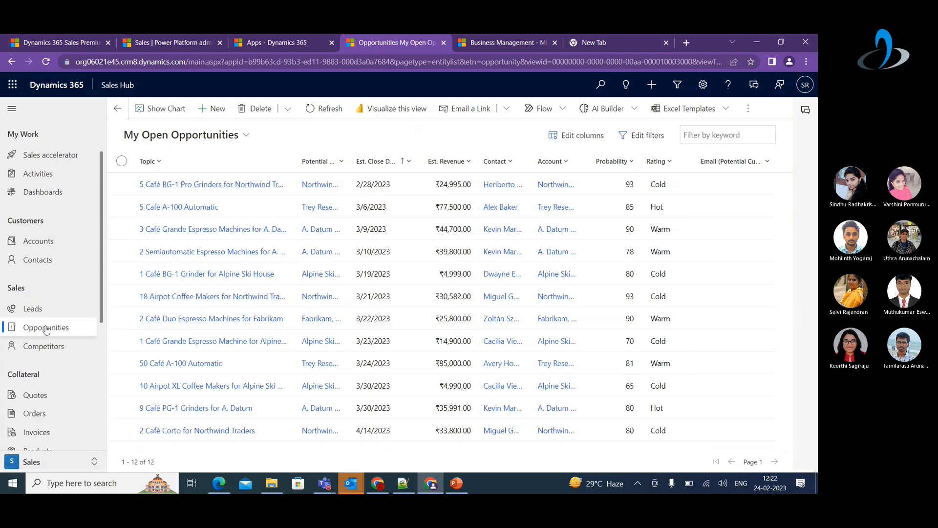
pyautogui.click(34, 396)
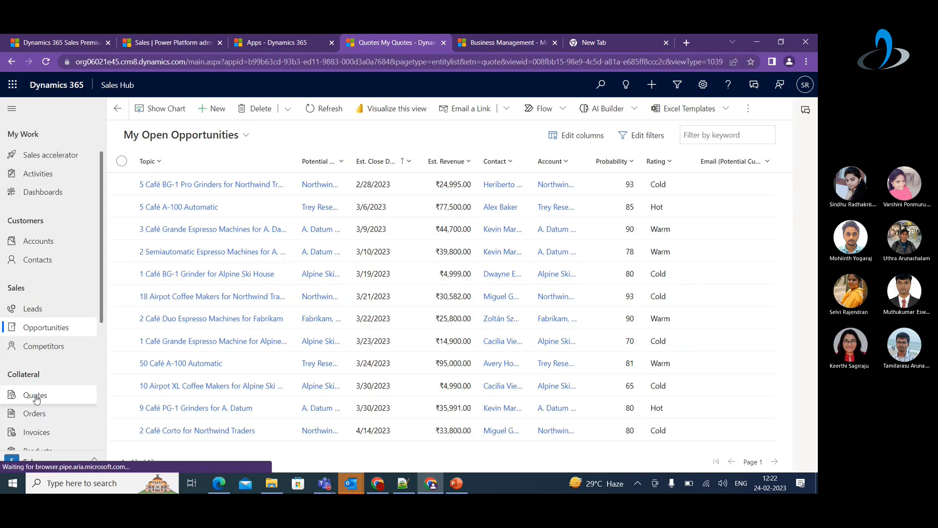
pyautogui.click(184, 135)
pyautogui.click(152, 198)
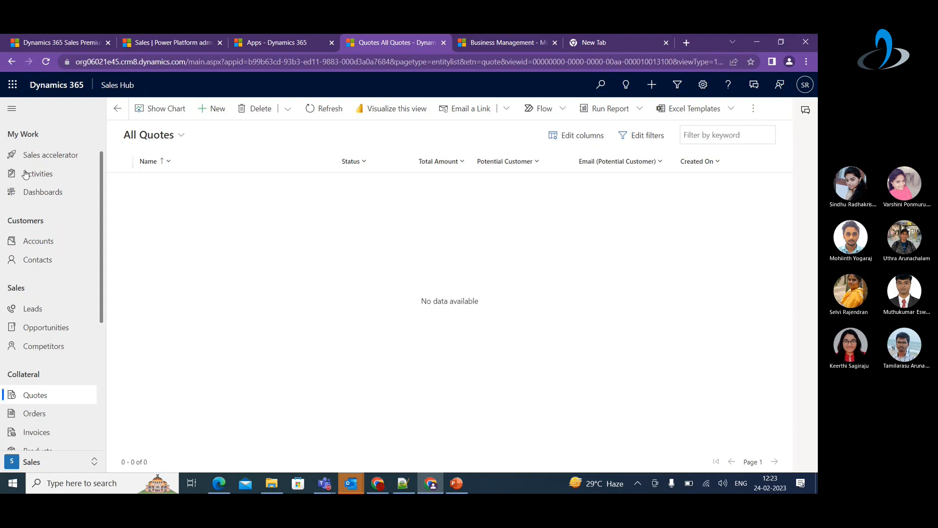
# Switch the opportunities list to the All Opportunities view and open the Test Lead opportunity from it
pyautogui.click(41, 336)
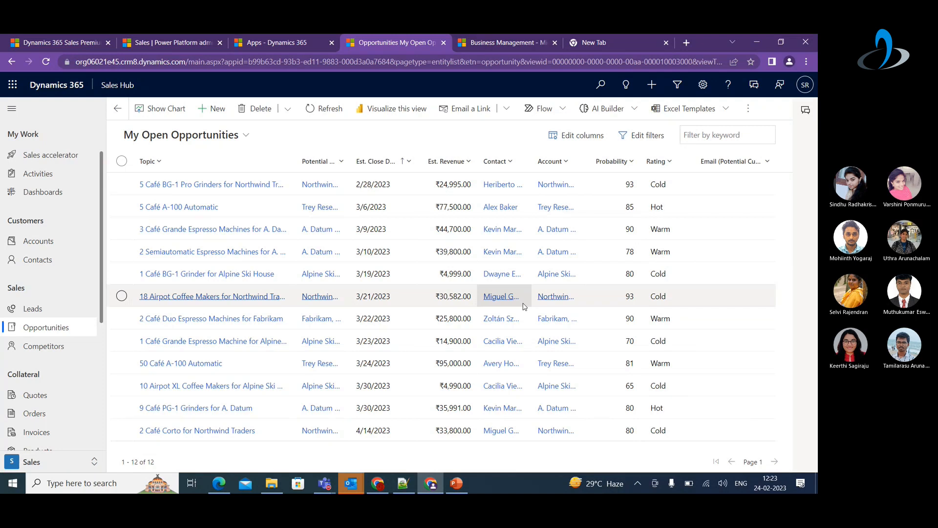
pyautogui.click(245, 140)
pyautogui.click(293, 121)
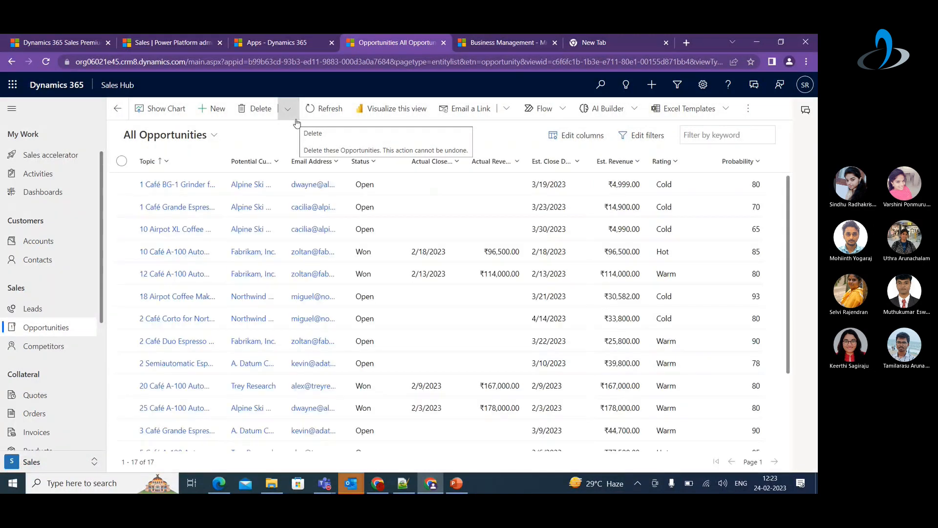
pyautogui.scroll(-5, 622, 440)
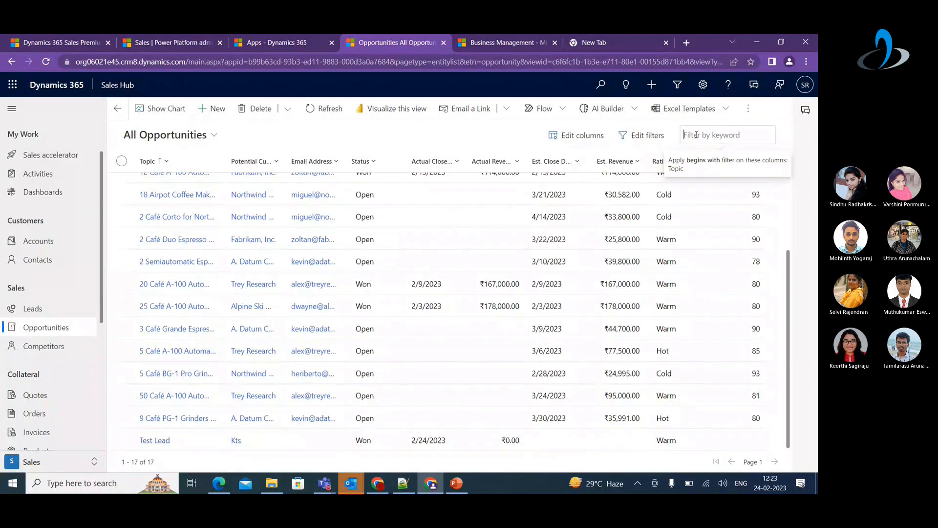
pyautogui.write('TEst')
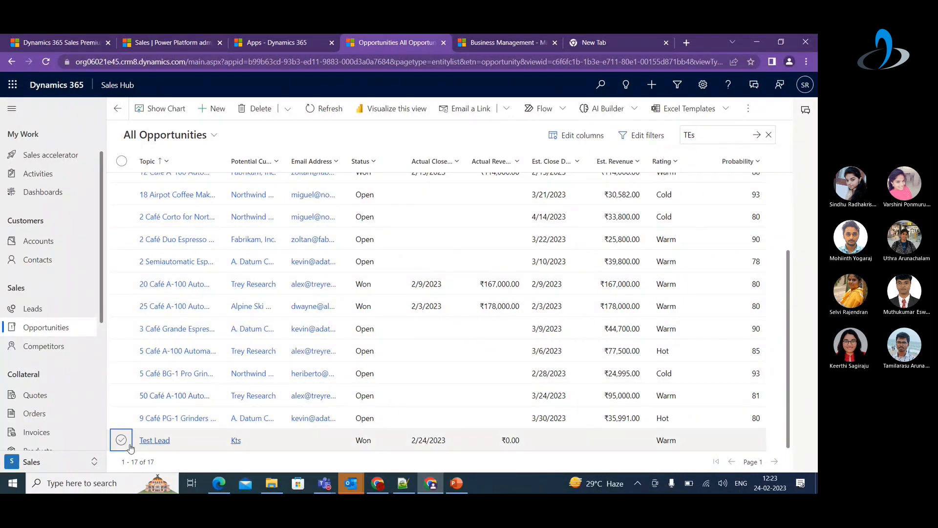
pyautogui.click(143, 441)
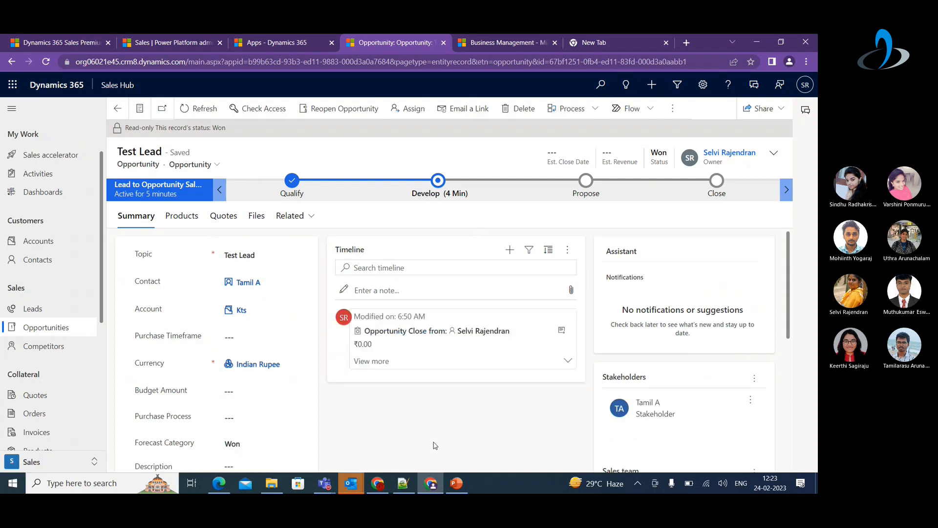
# Examine the quotes related to the Test Lead opportunity and the additional commands available for them
pyautogui.click(220, 226)
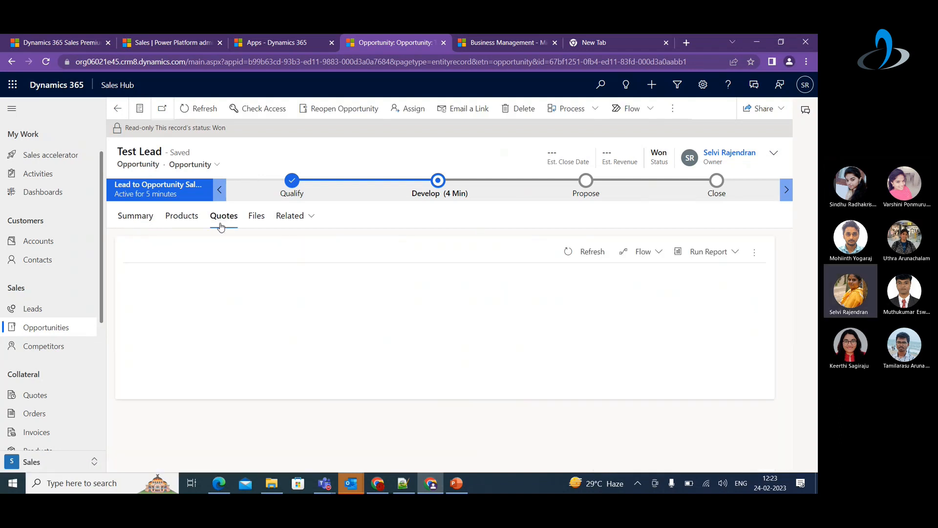
pyautogui.click(756, 258)
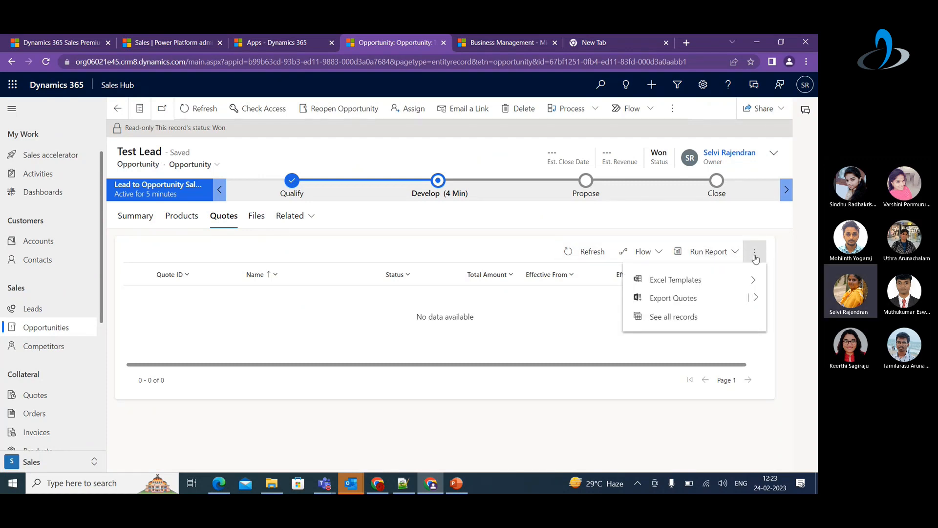
pyautogui.click(436, 323)
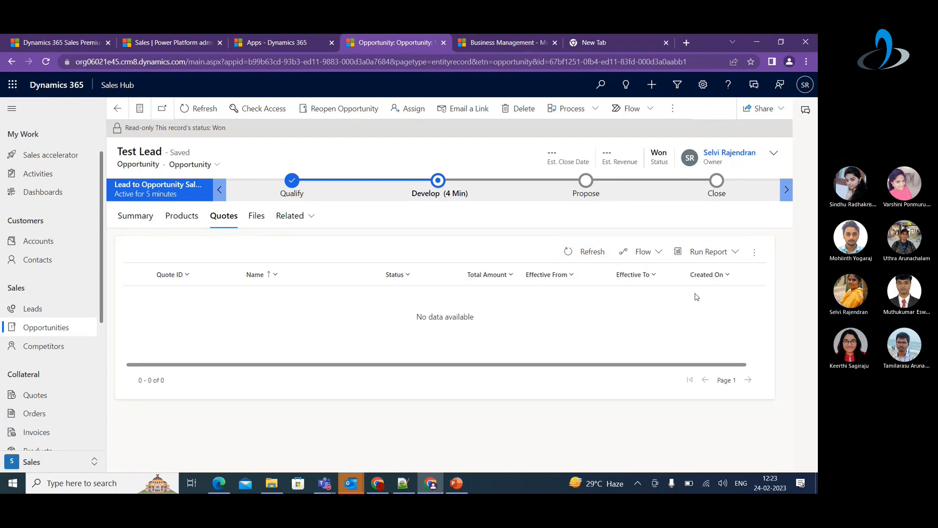
# Start a new quote from the quotes list and link it to the Test Lead opportunity
pyautogui.click(27, 396)
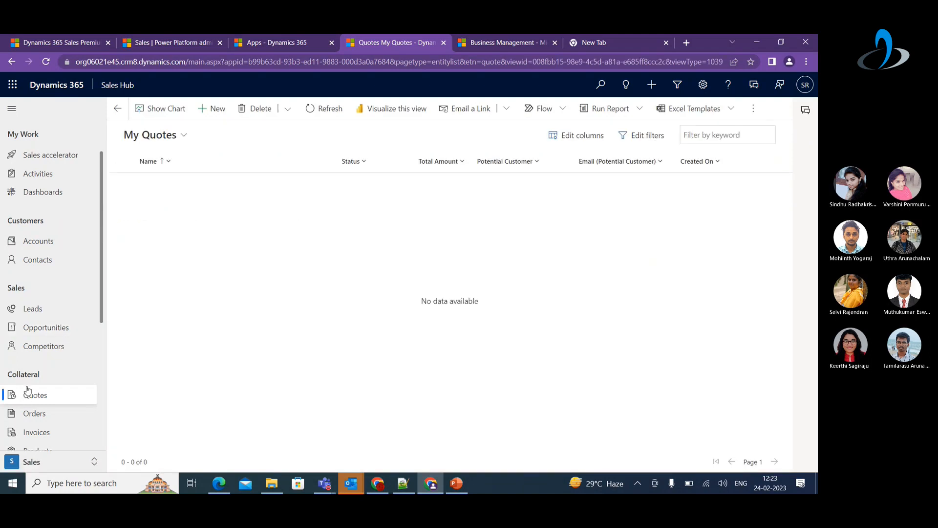
pyautogui.click(214, 110)
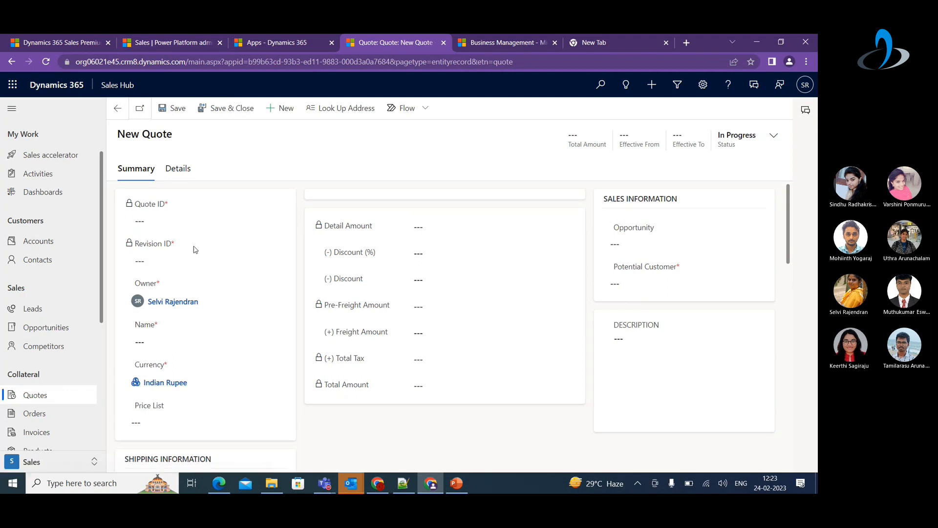
pyautogui.click(158, 342)
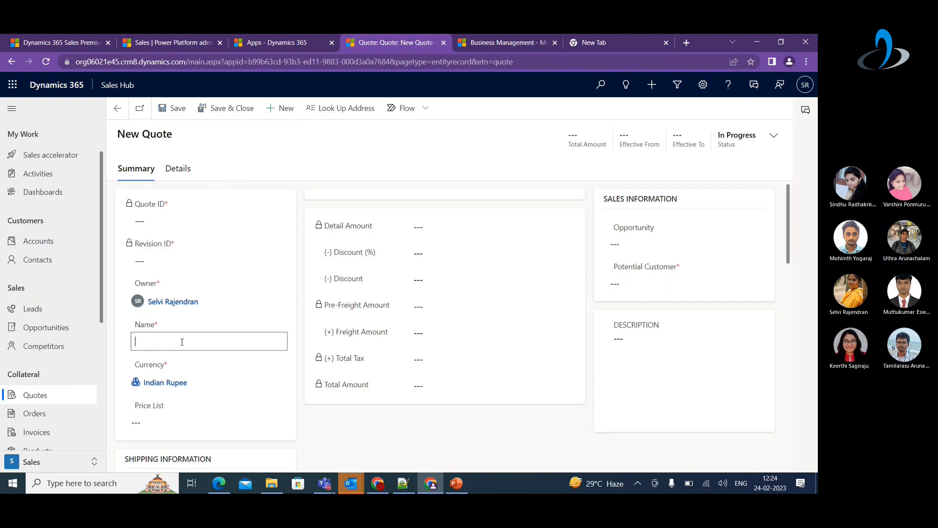
pyautogui.scroll(-7, 182, 341)
pyautogui.scroll(6, 218, 360)
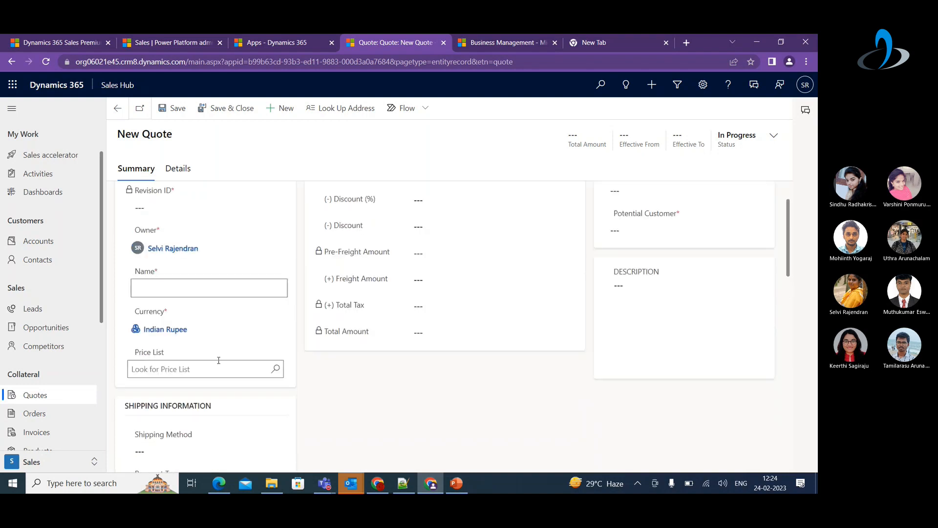
pyautogui.scroll(1, 218, 360)
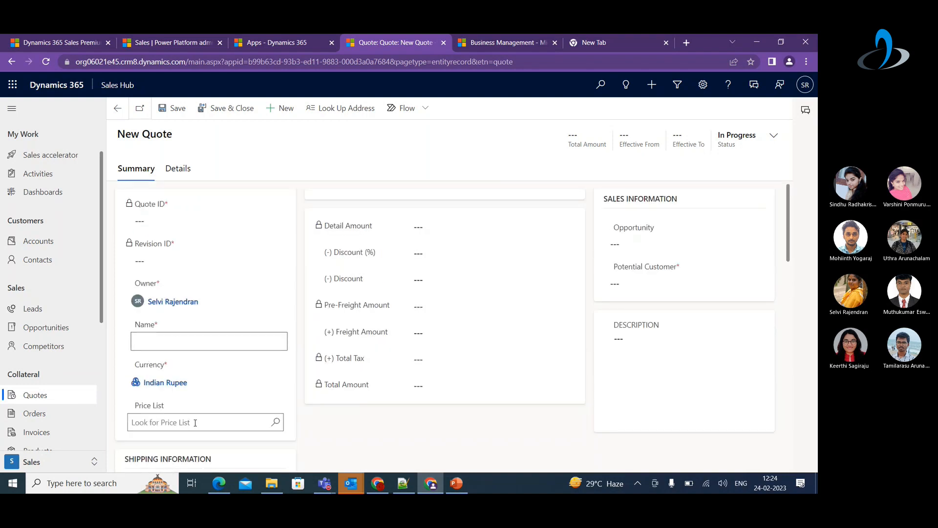
pyautogui.click(740, 242)
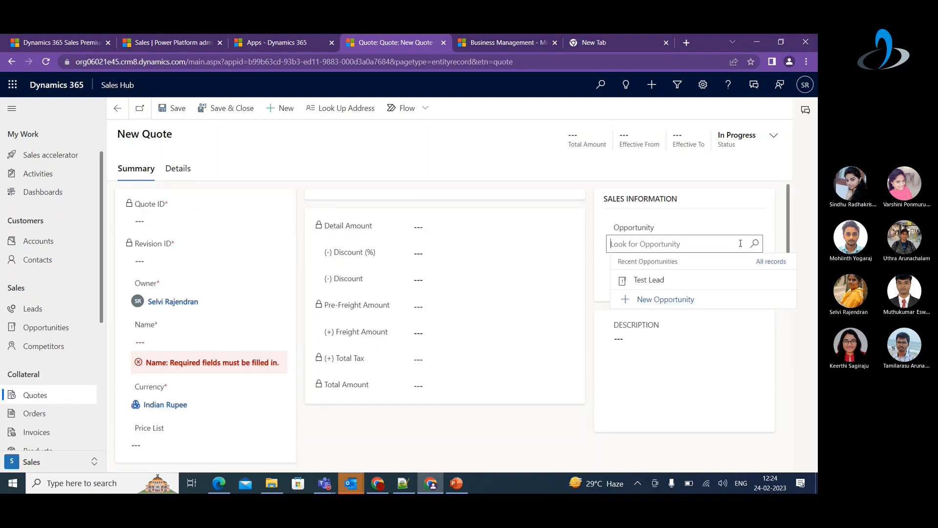
pyautogui.click(675, 281)
# Name the quote Sample Quote and assign it the Contoso Coffee Price List
pyautogui.click(155, 342)
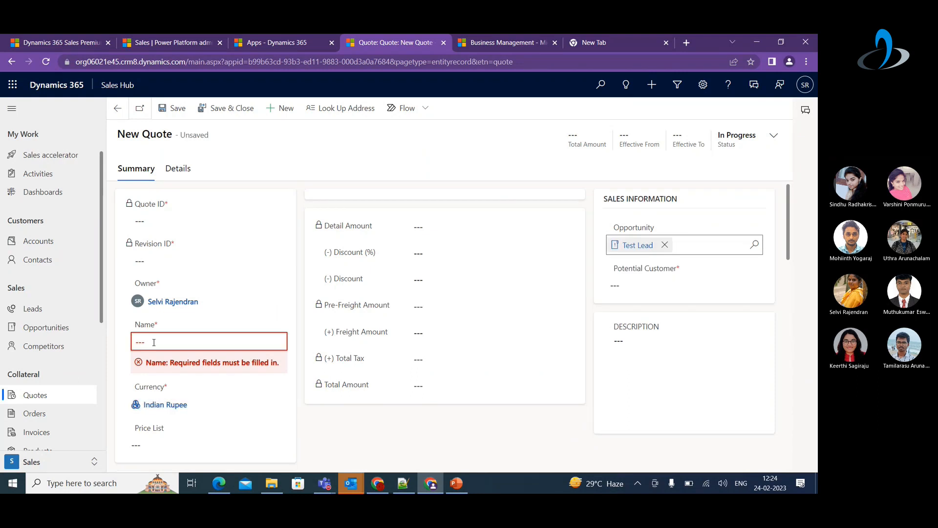
pyautogui.click(355, 446)
pyautogui.click(273, 427)
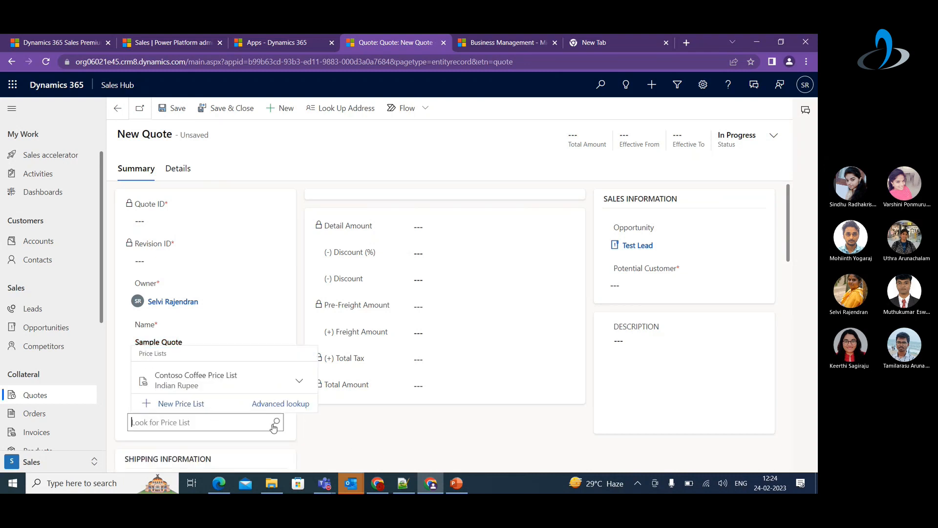
pyautogui.click(404, 454)
pyautogui.click(266, 423)
pyautogui.click(223, 389)
# Set the quote's shipping method to Airborne and its payment terms to Net 30
pyautogui.scroll(-4, 223, 389)
pyautogui.click(175, 293)
pyautogui.click(170, 319)
pyautogui.click(205, 332)
pyautogui.click(214, 357)
# Fill in the quote's required potential customer with the matching contact, and save and close the quote
pyautogui.scroll(2, 349, 380)
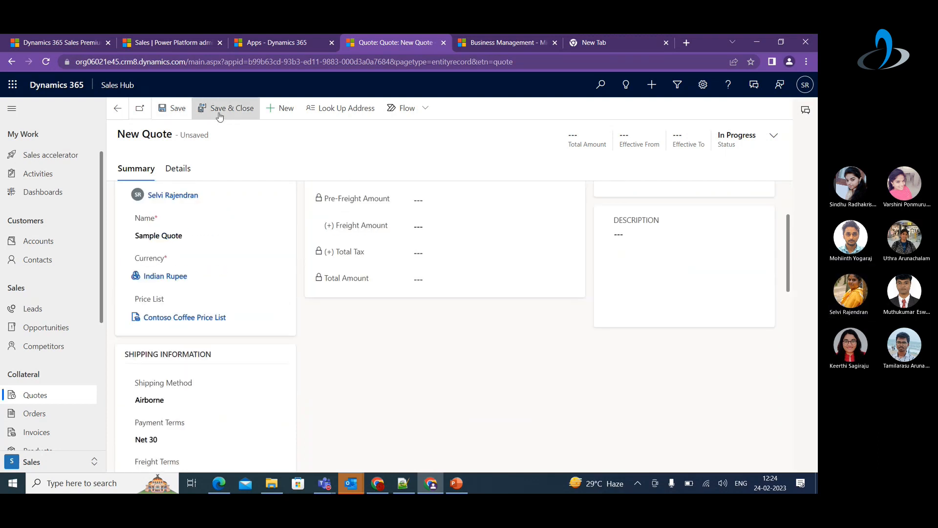
pyautogui.click(220, 113)
pyautogui.click(643, 247)
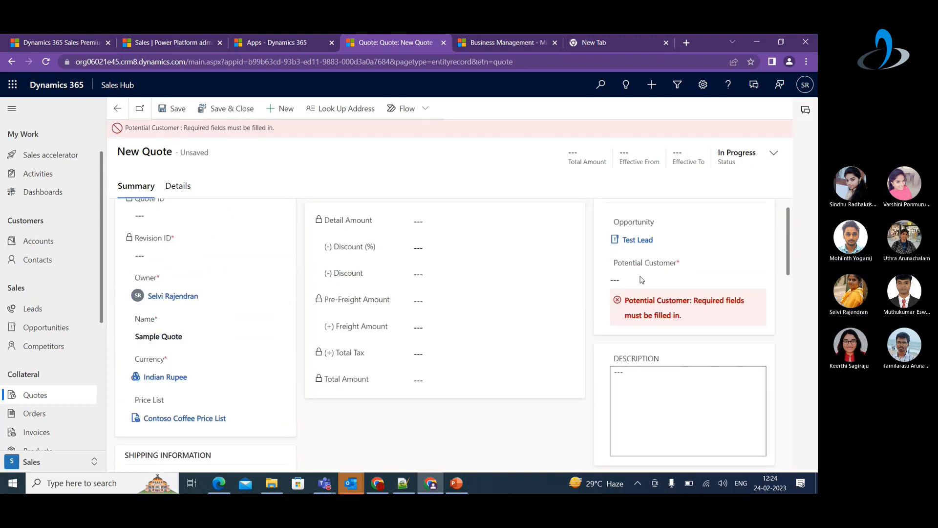
pyautogui.click(636, 302)
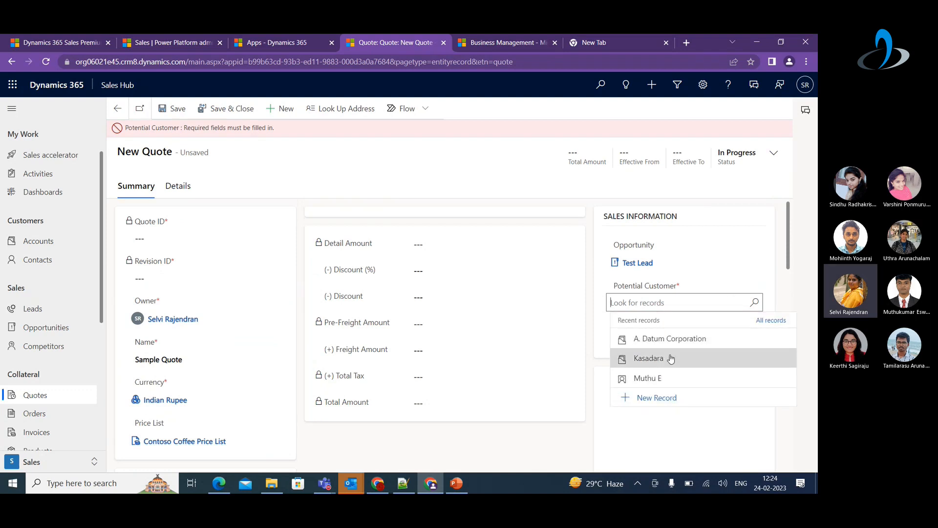
pyautogui.click(753, 303)
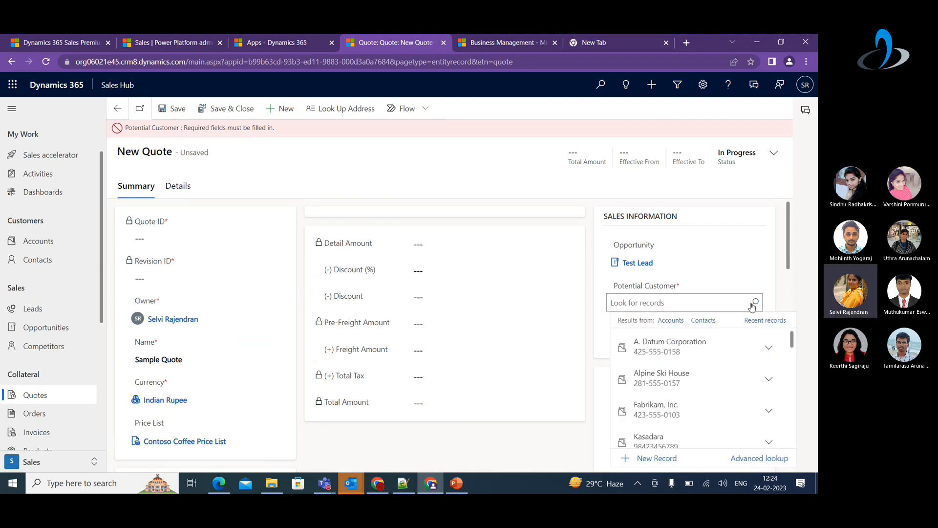
pyautogui.write('Tamil')
pyautogui.click(680, 345)
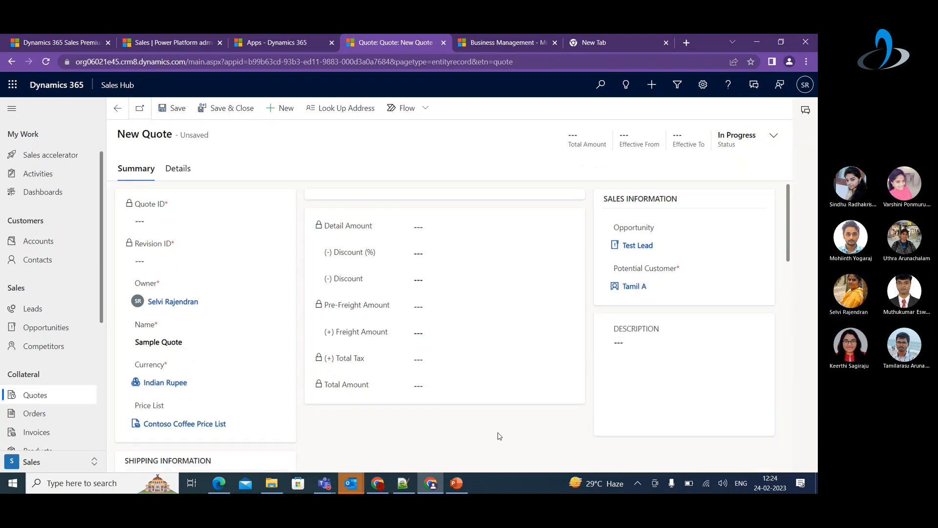
pyautogui.click(195, 109)
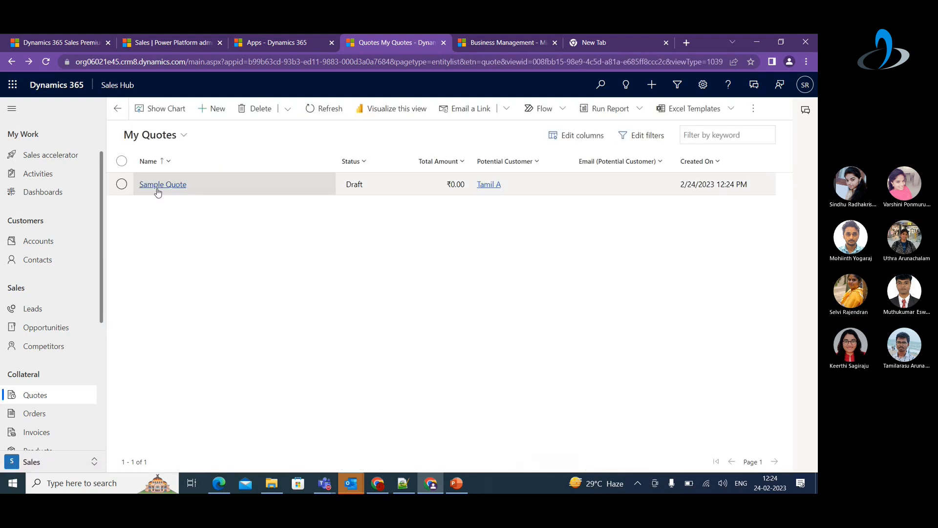
# Open Sample Quote, check the status in its header details, and activate the quote
pyautogui.doubleClick(120, 184)
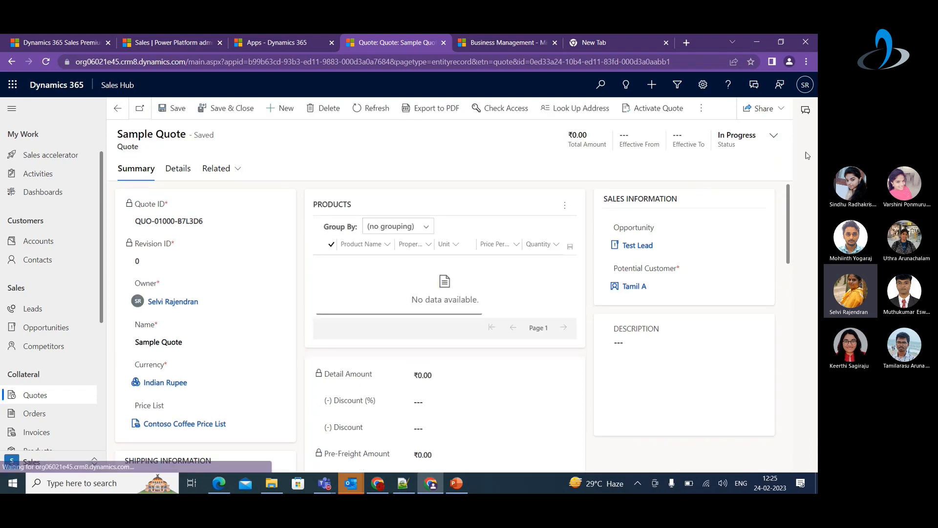
pyautogui.click(773, 136)
pyautogui.click(698, 189)
pyautogui.click(707, 242)
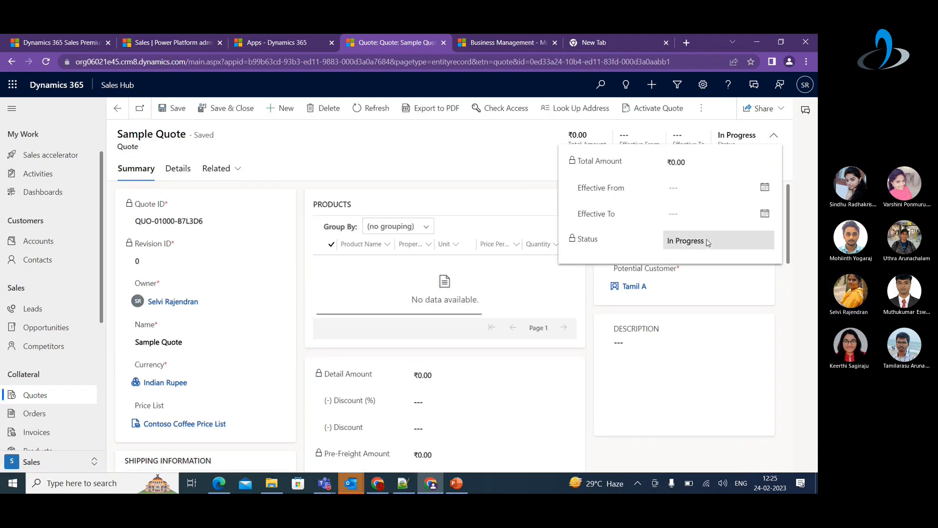
pyautogui.click(649, 117)
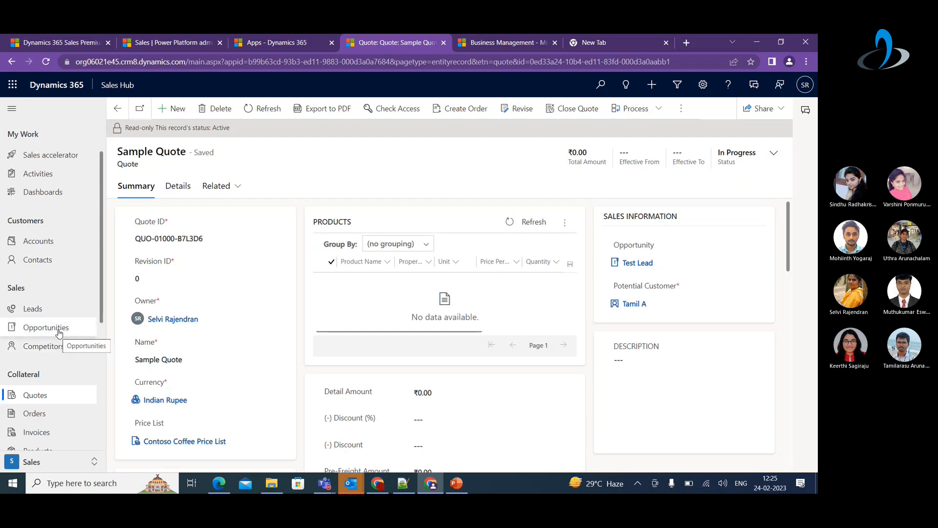
# Reopen Sample Quote from the quotes list and create an order with status reason Won, date won 2/24/2023, and Close Opportunity set to Yes
pyautogui.click(118, 112)
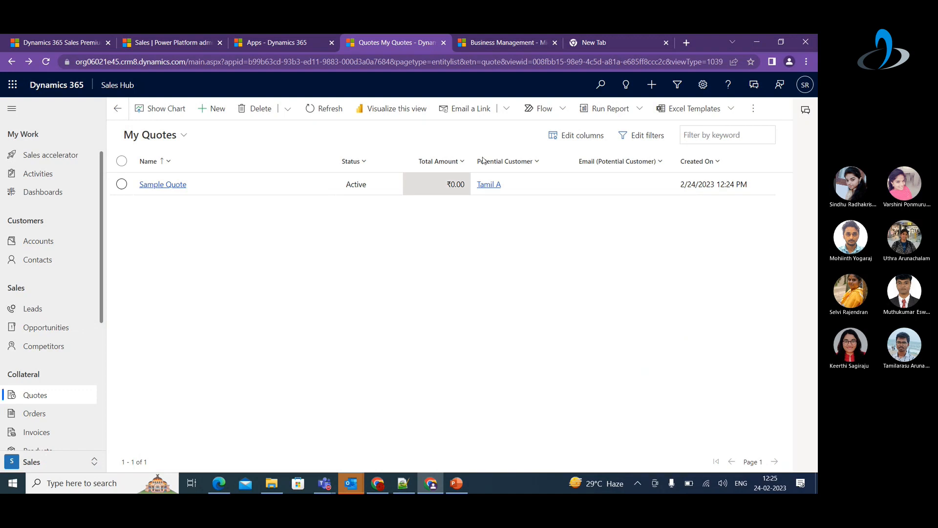
pyautogui.click(121, 183)
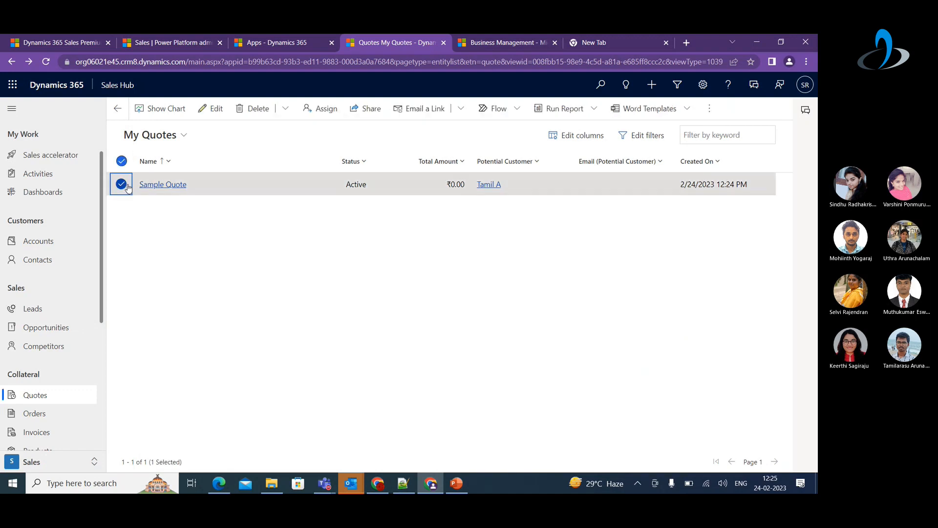
pyautogui.click(156, 188)
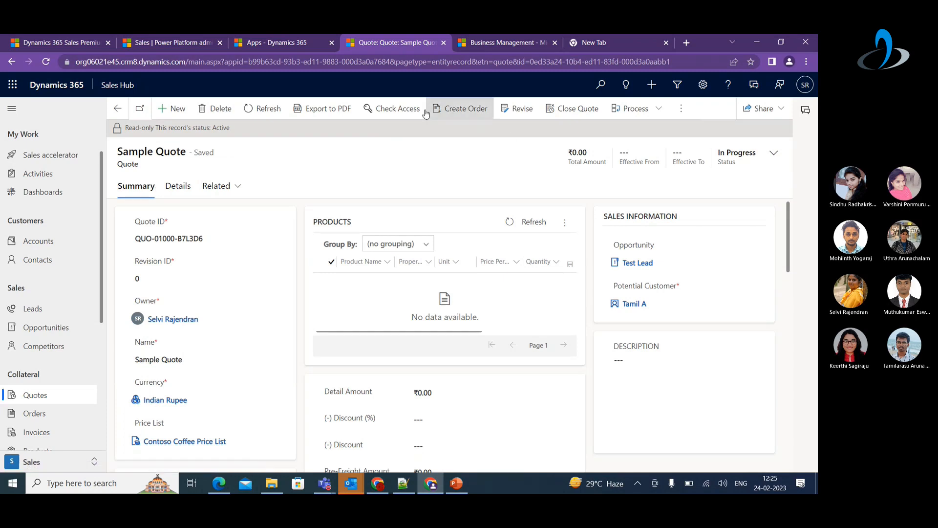
pyautogui.click(463, 110)
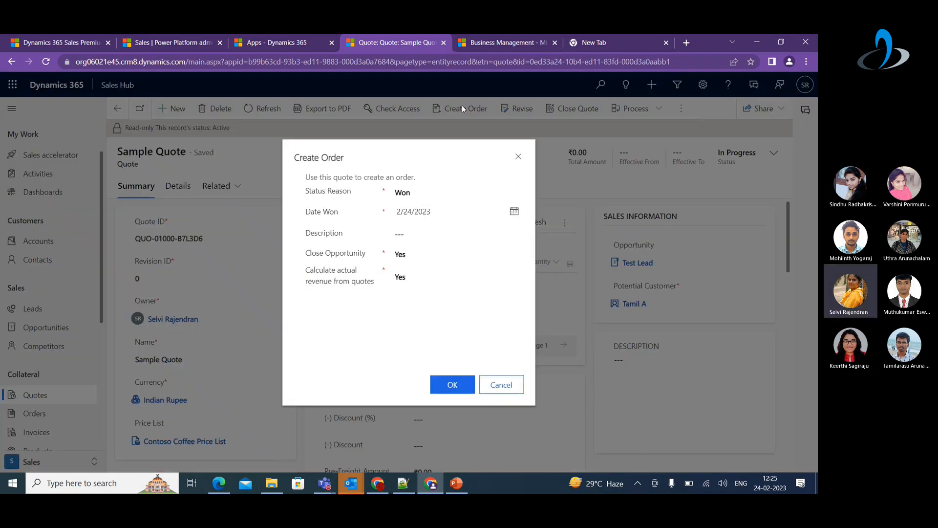
pyautogui.click(441, 384)
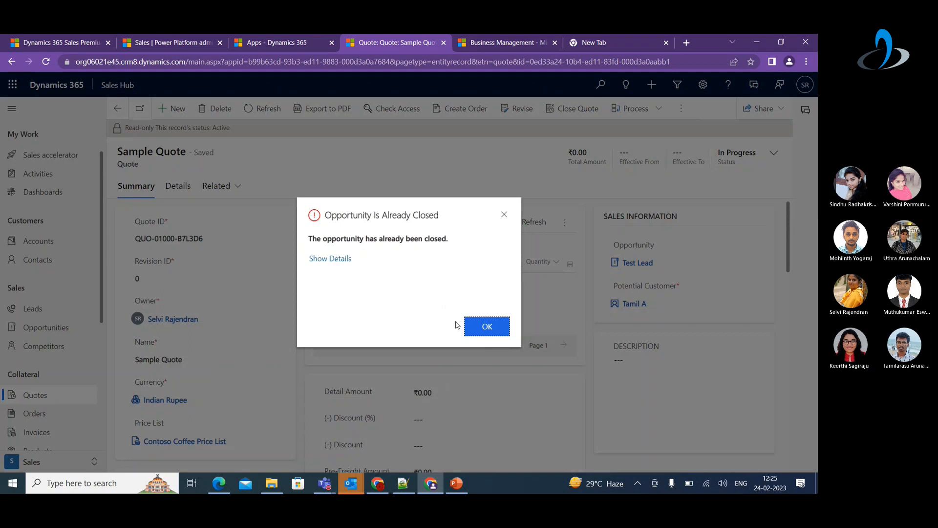
pyautogui.click(478, 327)
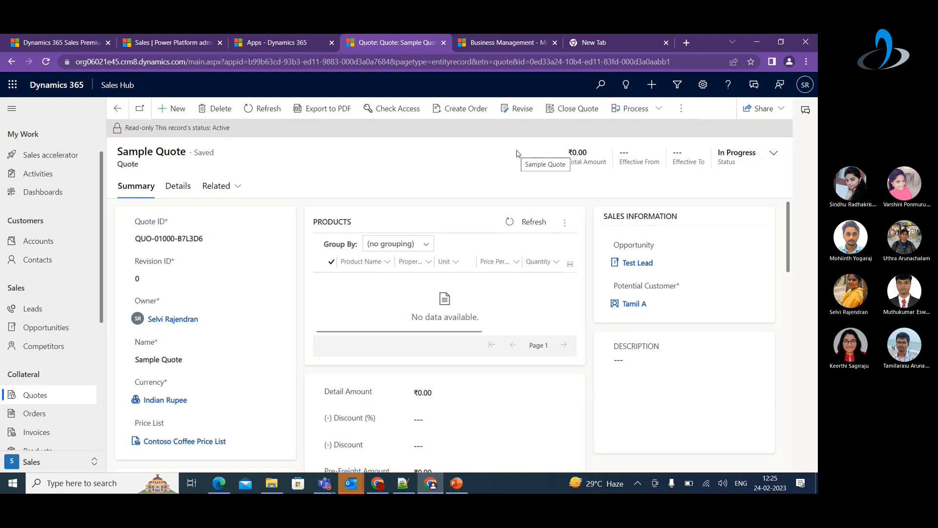
# Try again to create an order from Sample Quote with the default Won status reason, and dismiss the resulting dialog
pyautogui.click(452, 109)
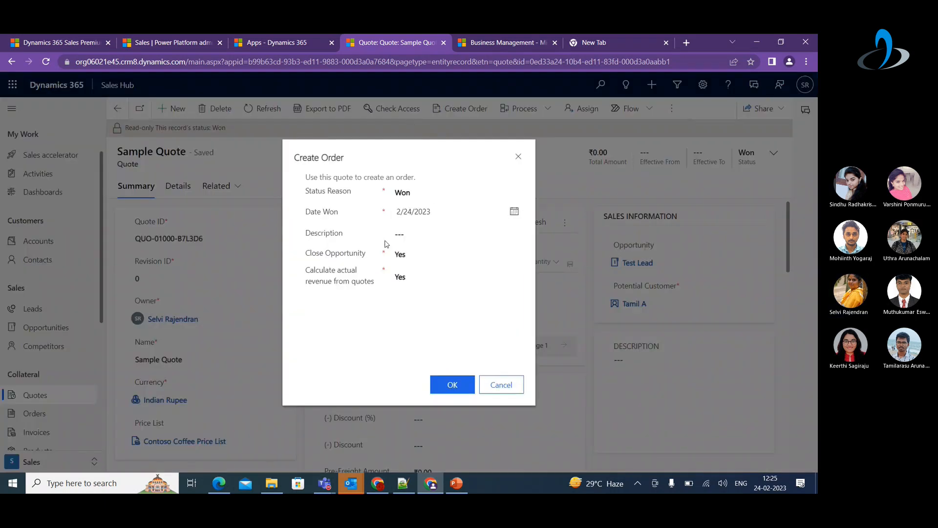
pyautogui.click(447, 385)
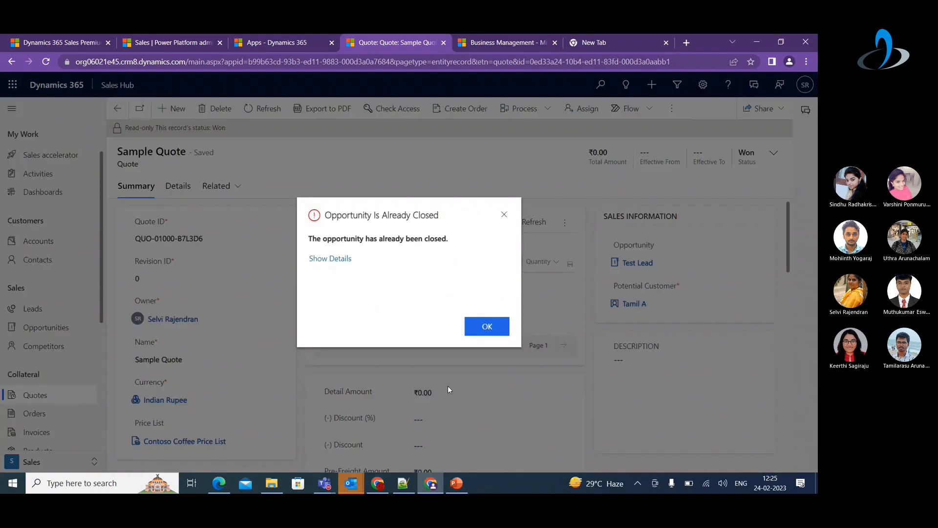
pyautogui.click(473, 330)
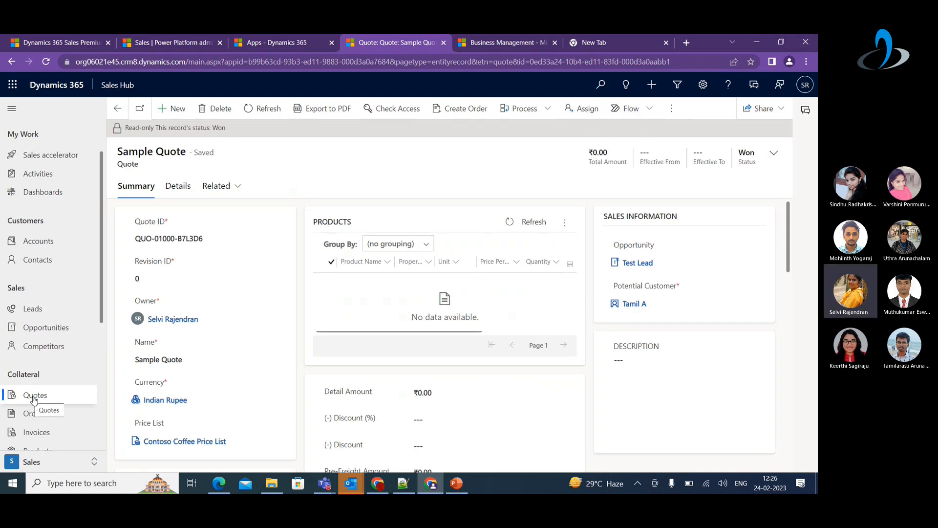
# Open the Sample Quote order from the orders list and examine its pricing, shipping and sales information
pyautogui.click(34, 413)
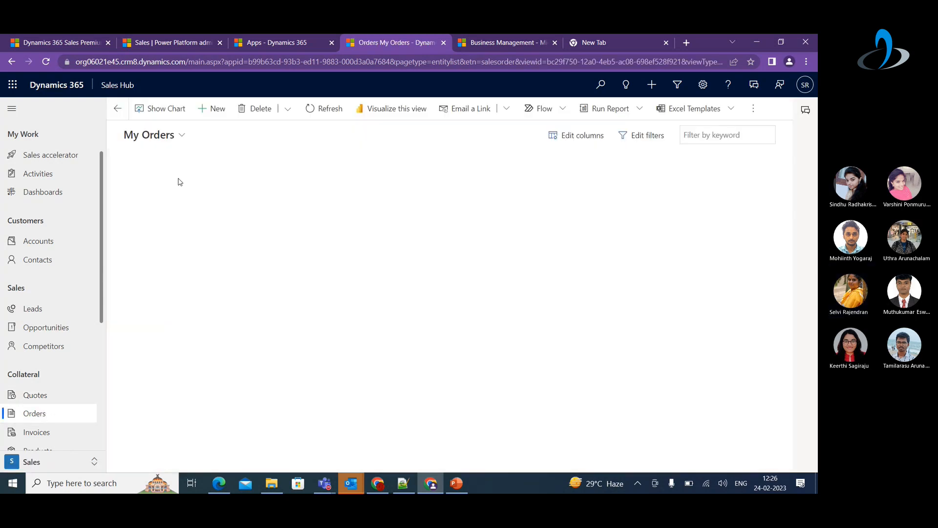
pyautogui.click(142, 210)
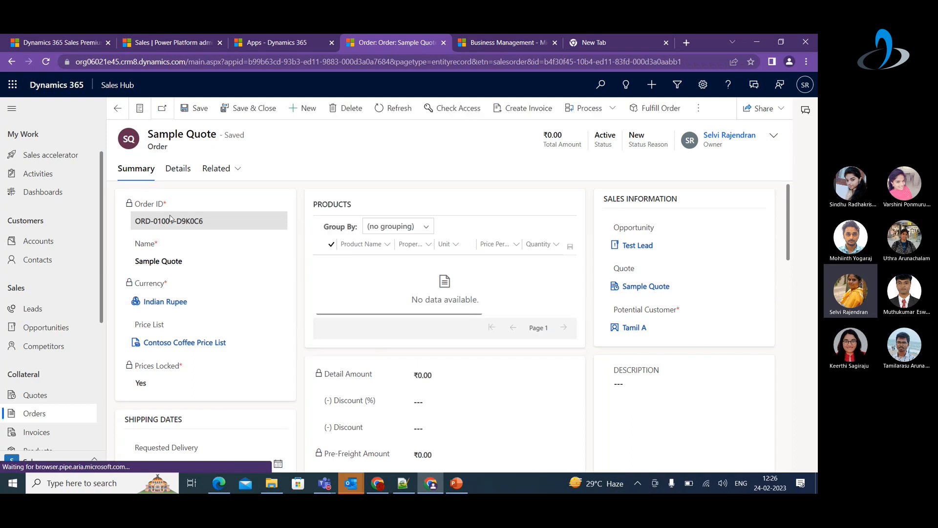
pyautogui.scroll(-2, 694, 279)
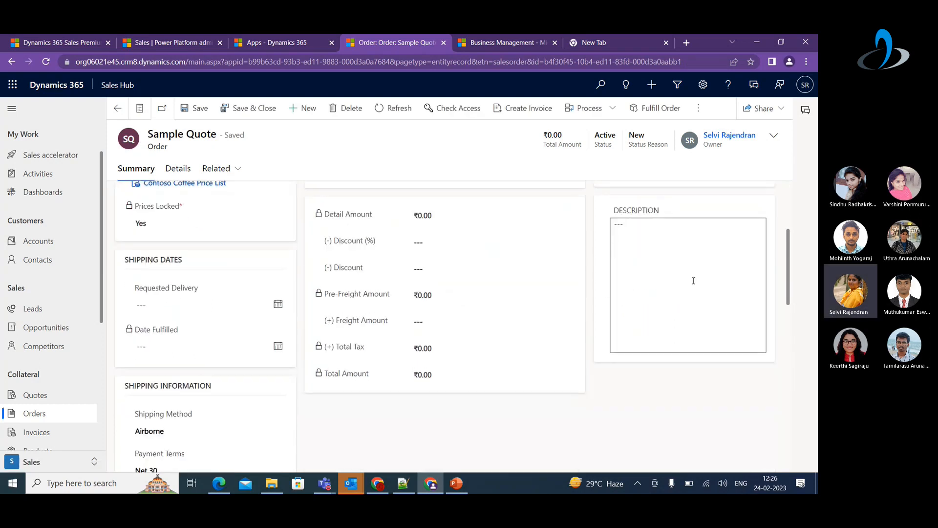
pyautogui.scroll(-3, 693, 318)
pyautogui.scroll(5, 569, 345)
pyautogui.scroll(-4, 669, 323)
pyautogui.scroll(-2, 671, 320)
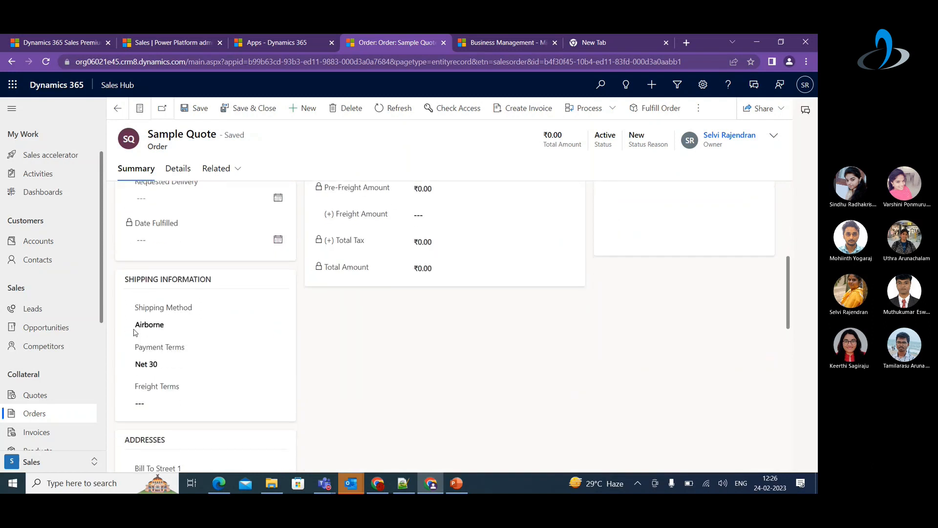
pyautogui.scroll(5, 343, 385)
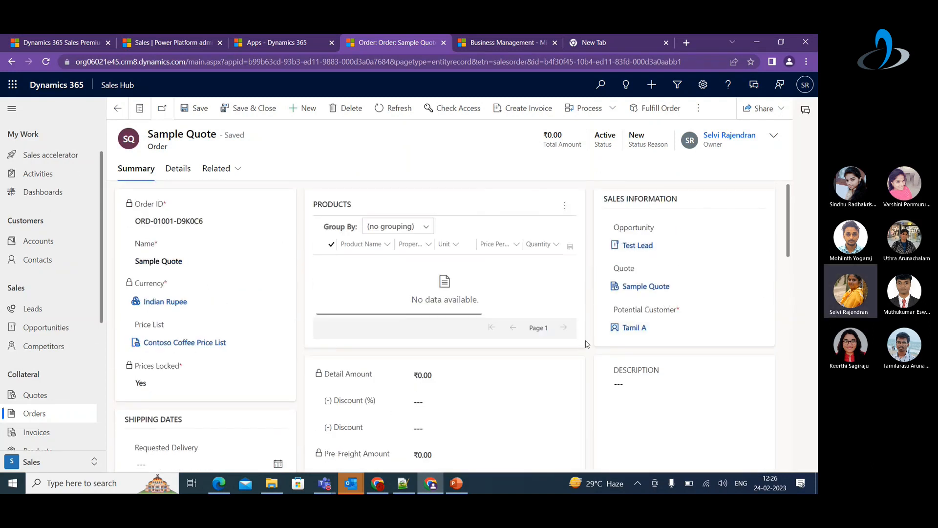
# Create an invoice from the Sample Quote order
pyautogui.click(517, 109)
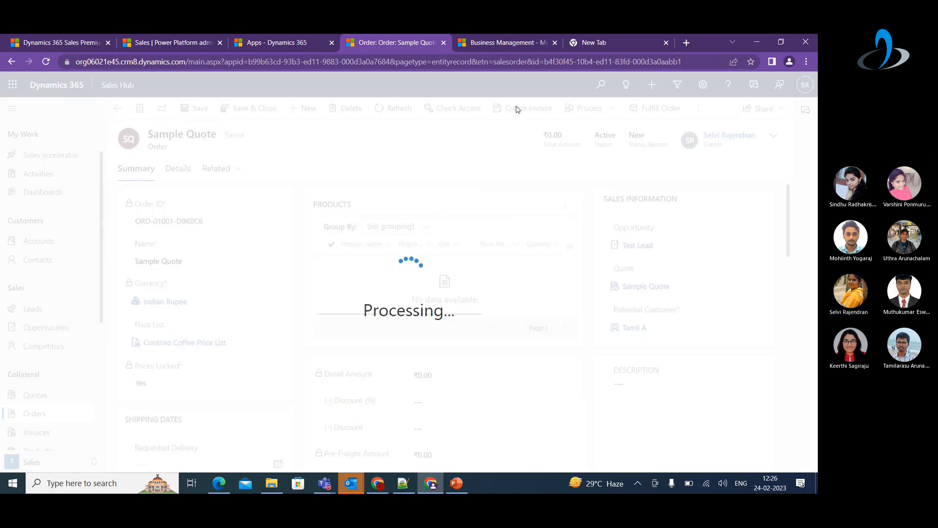